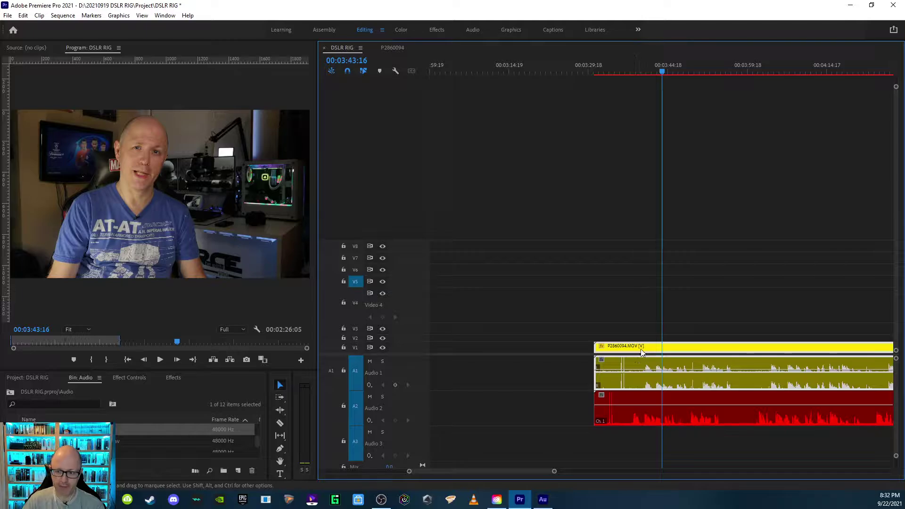
# Shift the external audio clip on Audio 2 later so its clap spikes roughly match the camera audio on Audio 1
pyautogui.click(619, 415)
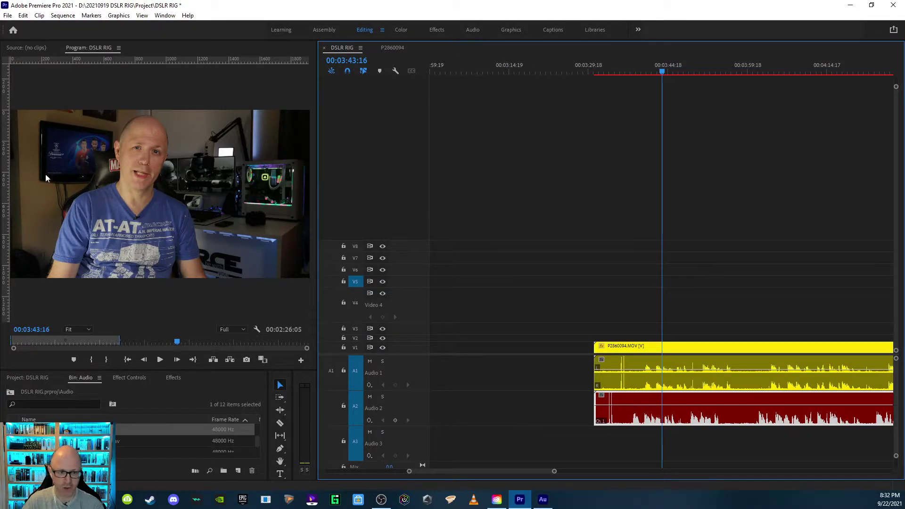
pyautogui.press('=')
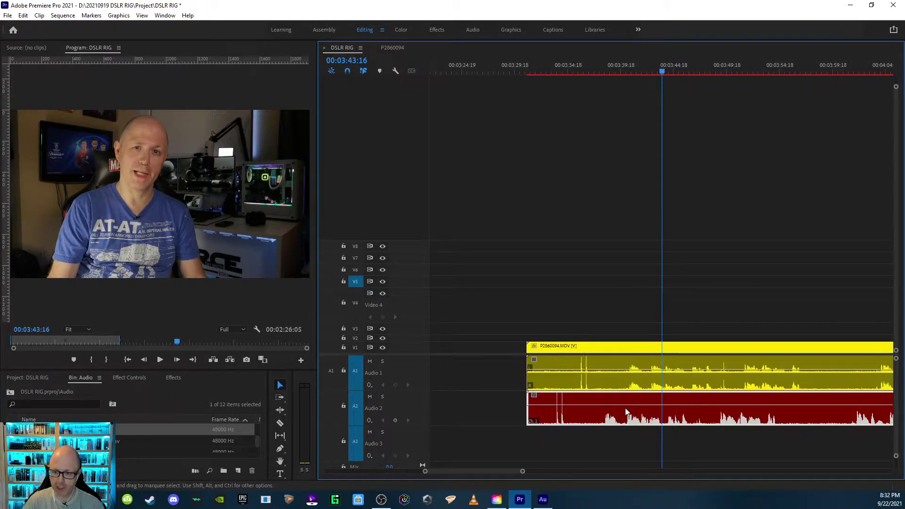
pyautogui.moveTo(570, 401); pyautogui.dragTo(598, 401)
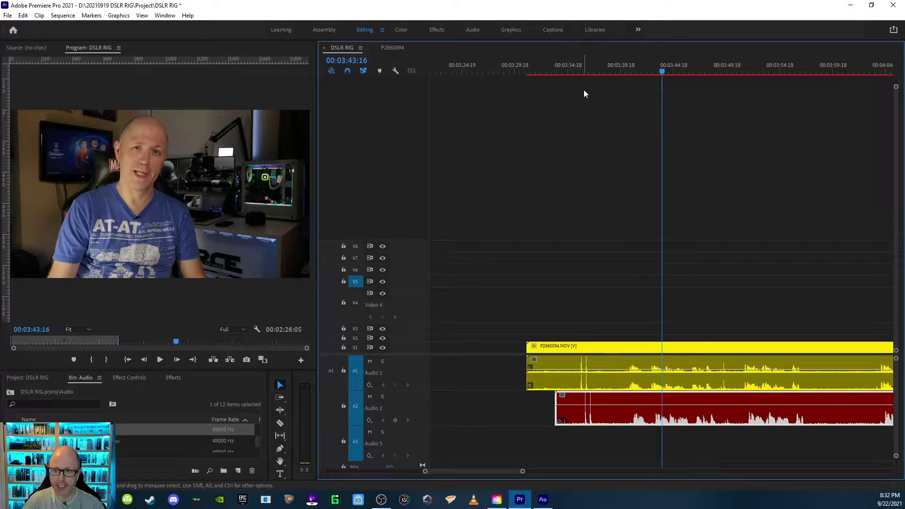
# Fine-tune the Audio 2 clip's position so both clap spikes line up exactly with those in the camera audio
pyautogui.press('=')
pyautogui.moveTo(626, 72); pyautogui.dragTo(634, 73)
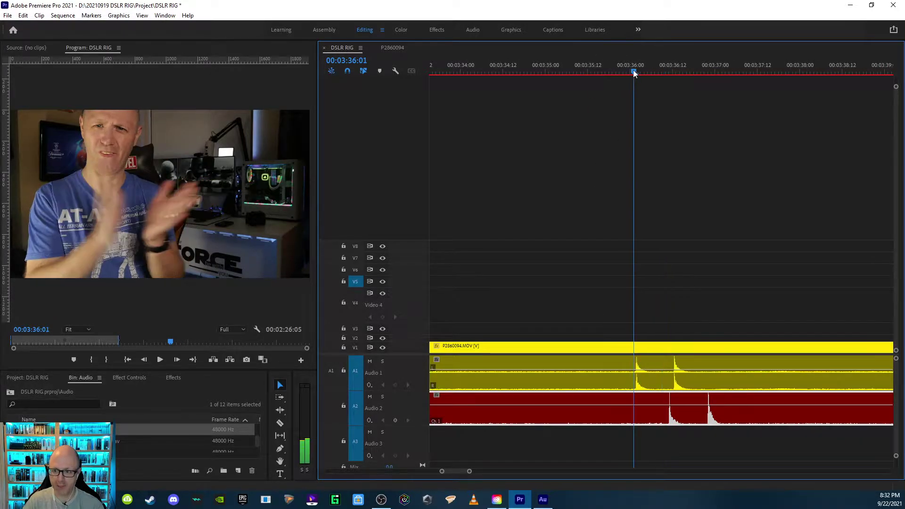
pyautogui.moveTo(712, 411); pyautogui.dragTo(678, 415)
pyautogui.press('=')
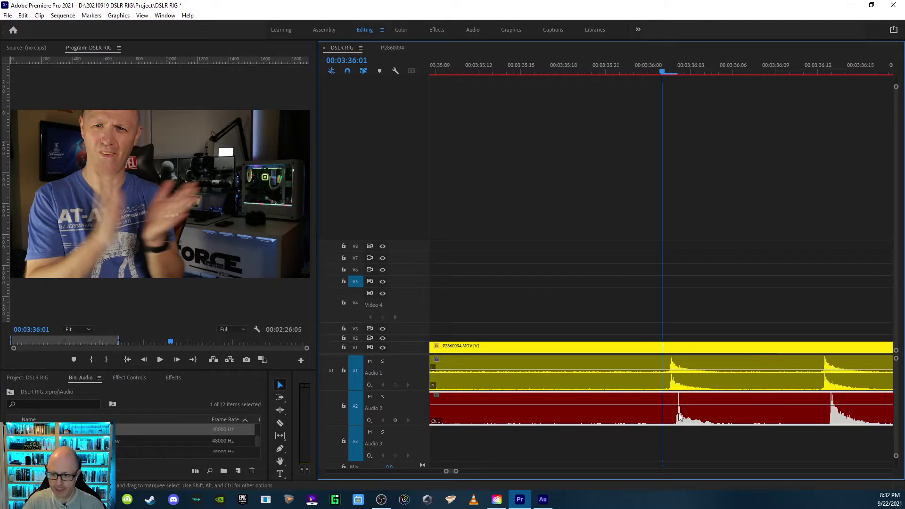
pyautogui.moveTo(685, 407); pyautogui.dragTo(680, 424)
pyautogui.press('-')
pyautogui.press('-')
pyautogui.press('-')
pyautogui.press('-')
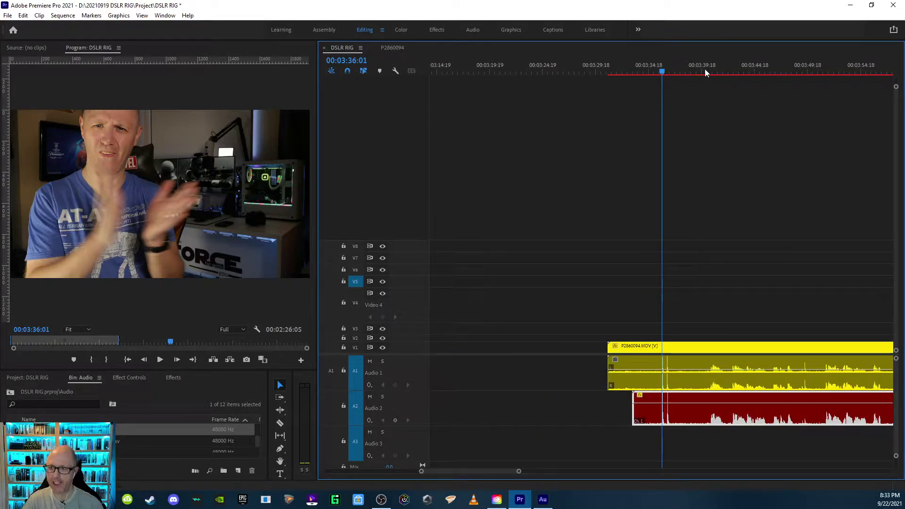
# Play the synced clips from about 00:05:54 to check that picture and both audio tracks match
pyautogui.press('-')
pyautogui.press('-')
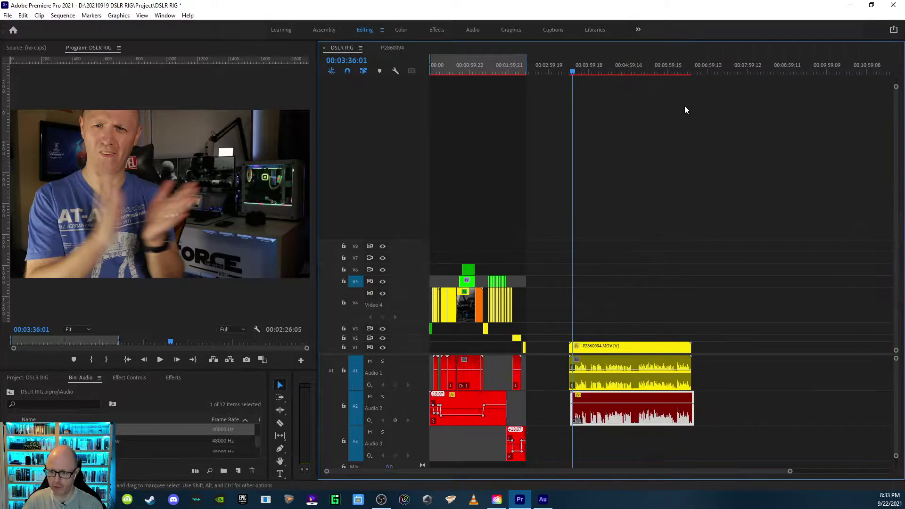
pyautogui.click(665, 73)
pyautogui.press('=')
pyautogui.press('=')
pyautogui.press('=')
pyautogui.press('space')
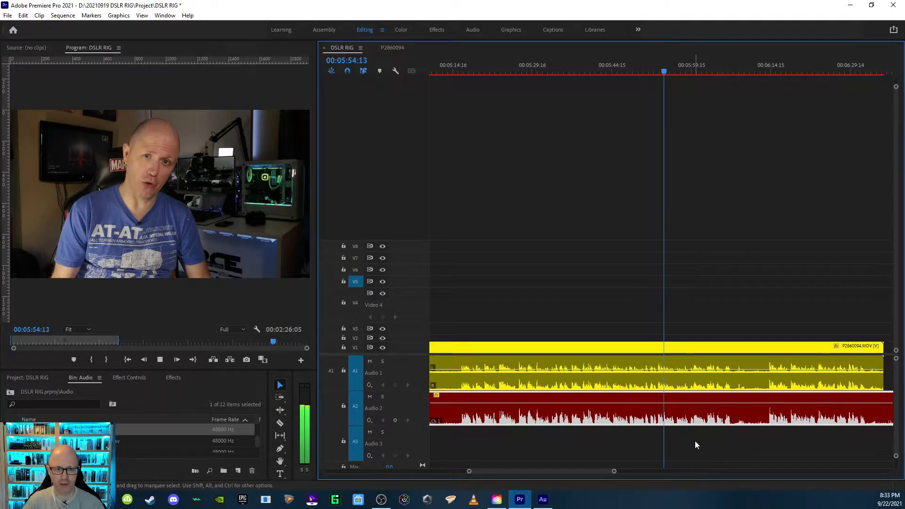
pyautogui.press('space')
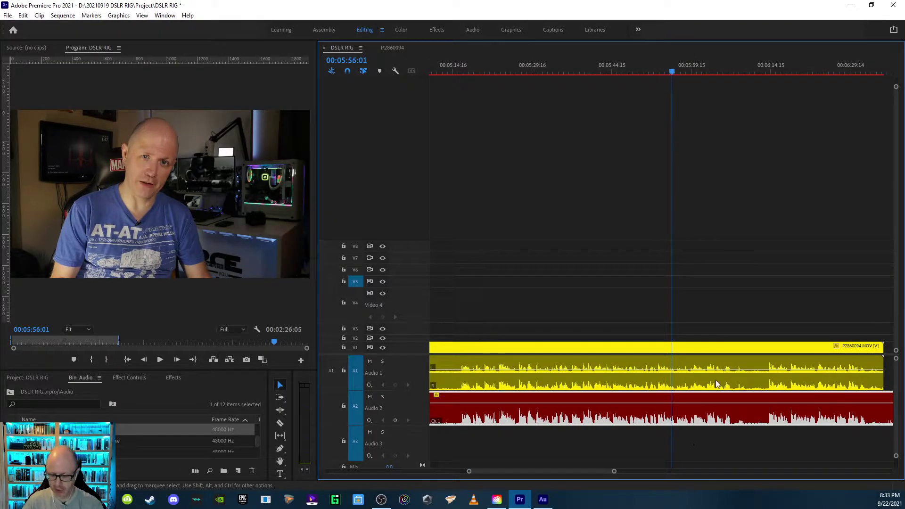
# Move the synced external audio from Audio 2 up to Audio 1 in place of the camera audio
pyautogui.scroll(-1, 688, 403)
pyautogui.press('-')
pyautogui.press('-')
pyautogui.moveTo(672, 397); pyautogui.dragTo(629, 315)
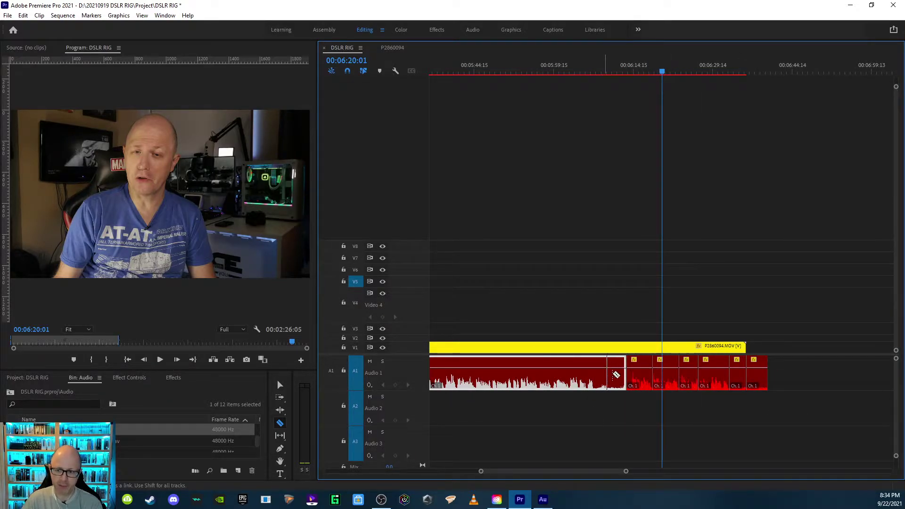
# Send the first short cut segment on Audio 1 to Adobe Audition for editing, and return to Premiere Pro
pyautogui.press('=')
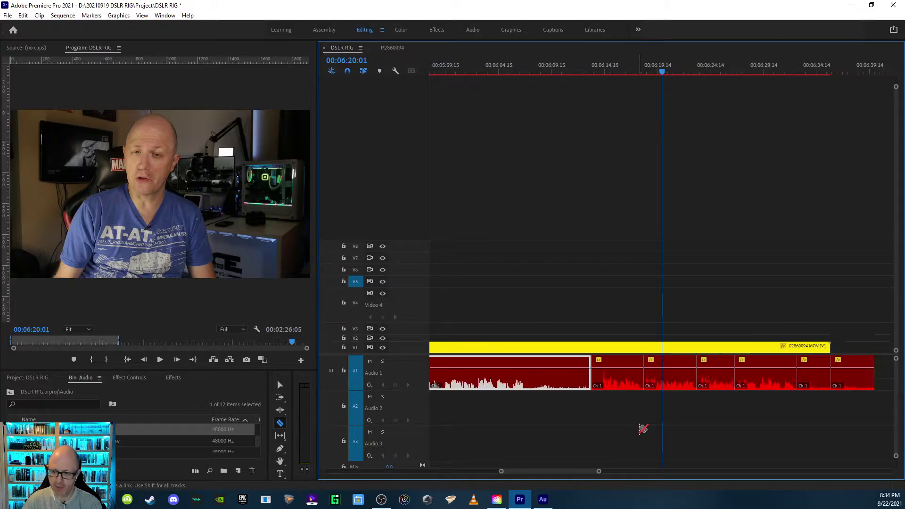
pyautogui.press('v')
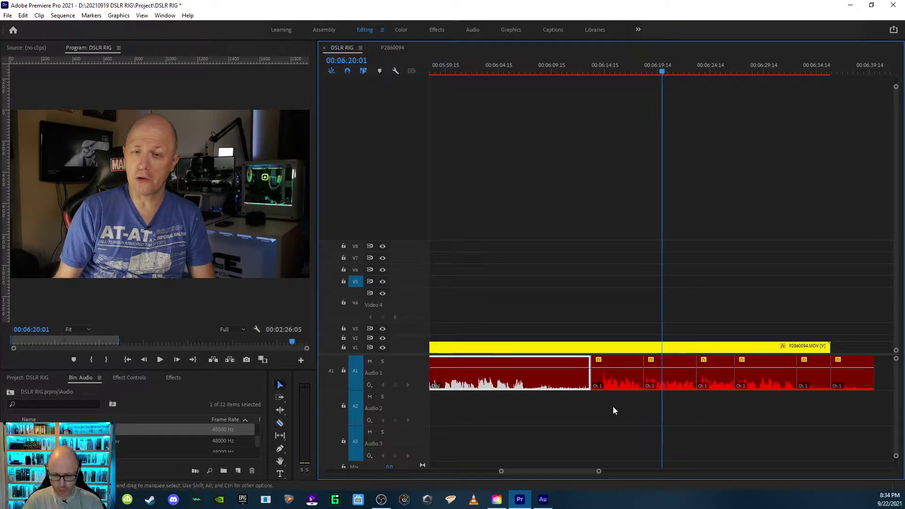
pyautogui.click(621, 382)
pyautogui.rightClick(620, 384)
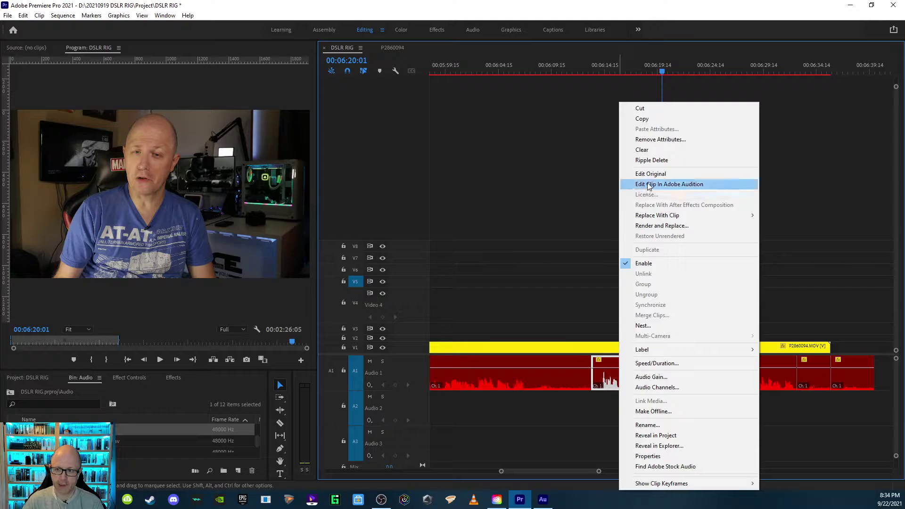
pyautogui.click(648, 184)
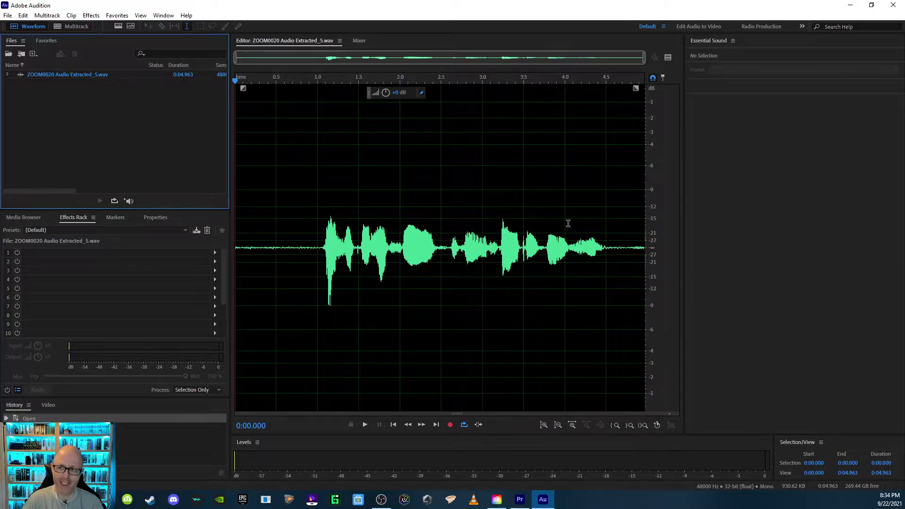
pyautogui.click(850, 5)
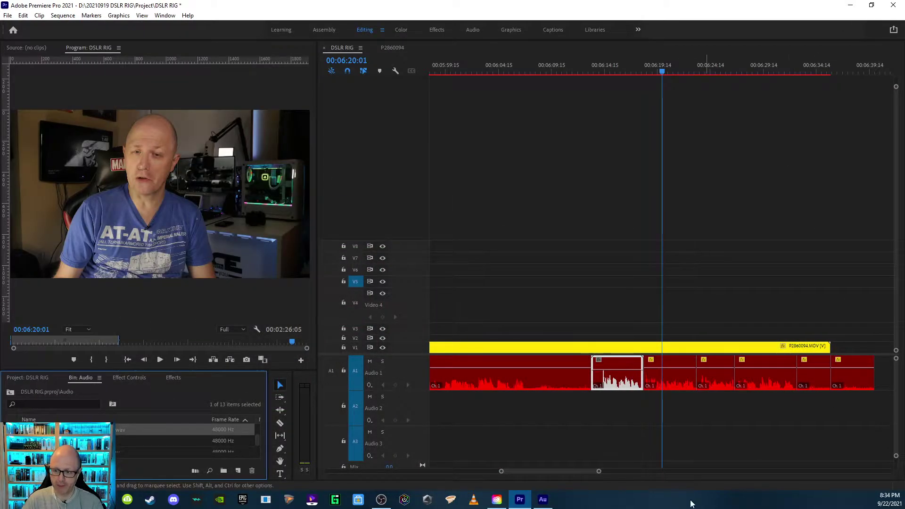
# Nest the five short audio segments under the end of the P2860094.MOV clip, keeping the name Nested Sequence 07
pyautogui.moveTo(804, 417); pyautogui.dragTo(632, 372)
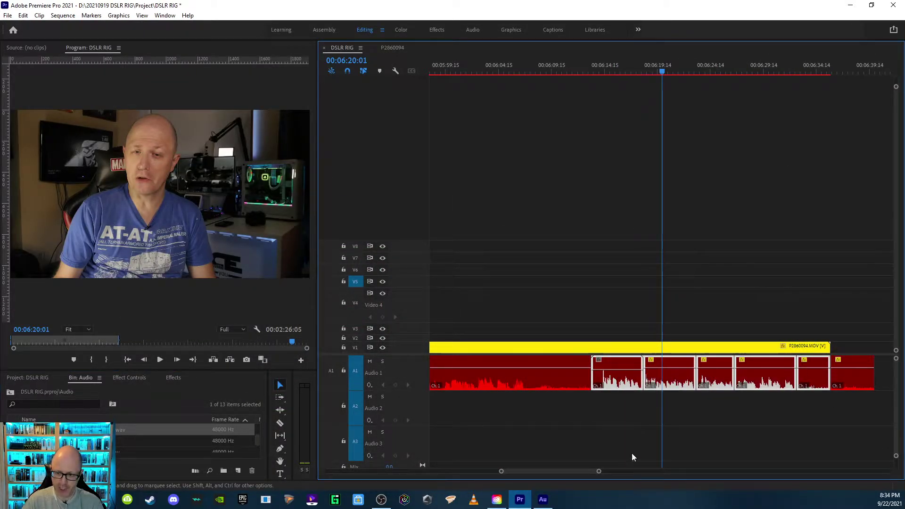
pyautogui.rightClick(645, 387)
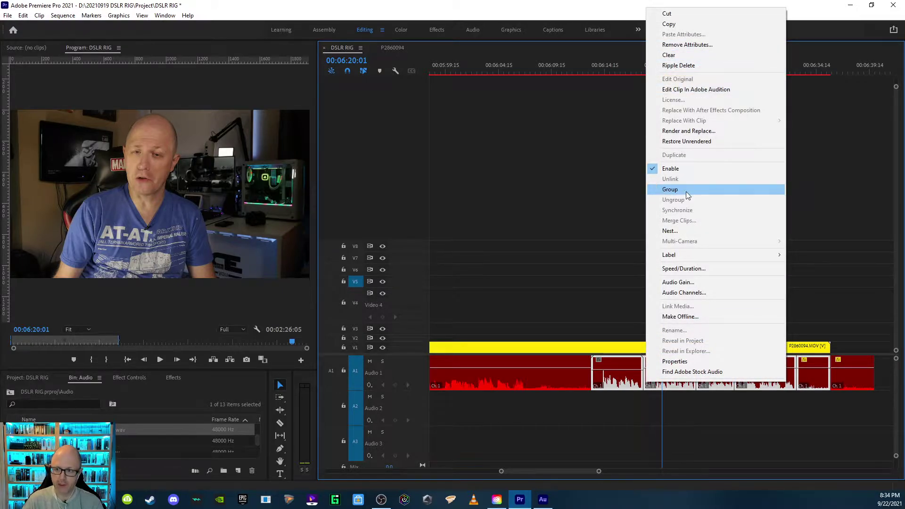
pyautogui.click(669, 231)
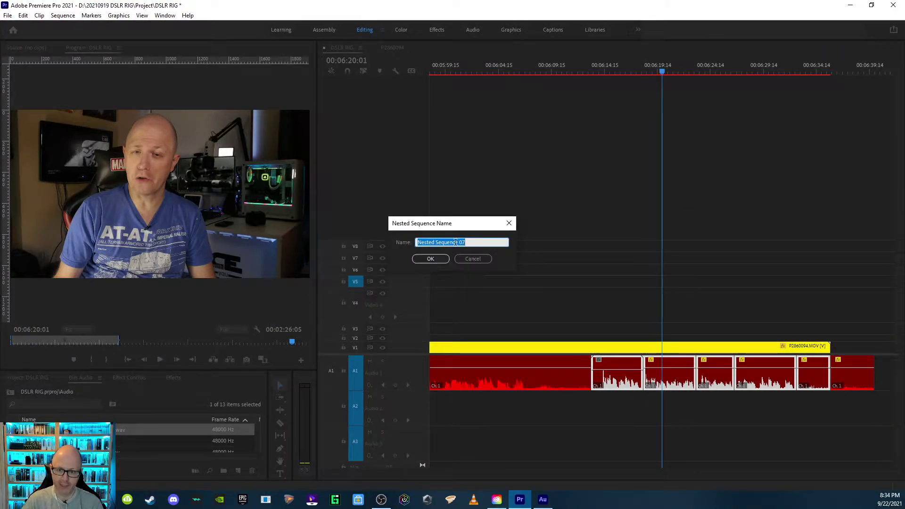
pyautogui.click(431, 259)
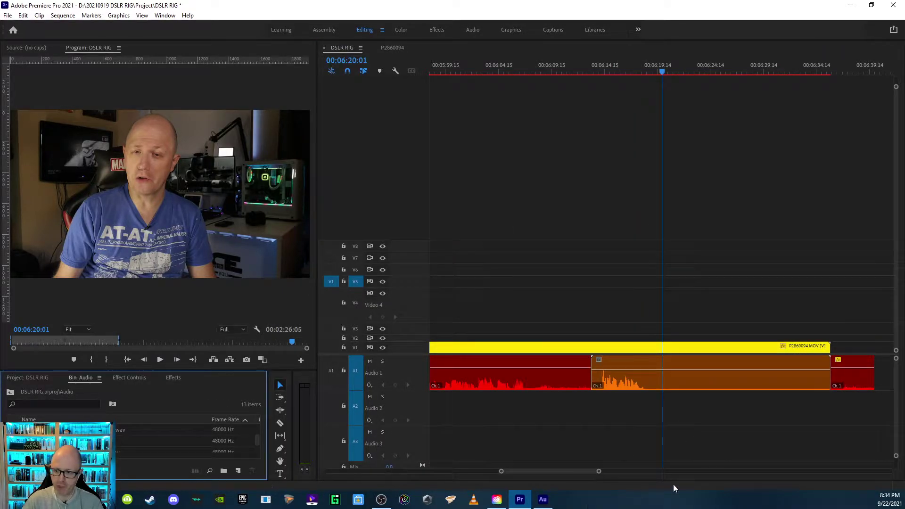
# Render and replace the nested audio clip on Audio 1, and open the rendered clip in Adobe Audition
pyautogui.rightClick(677, 387)
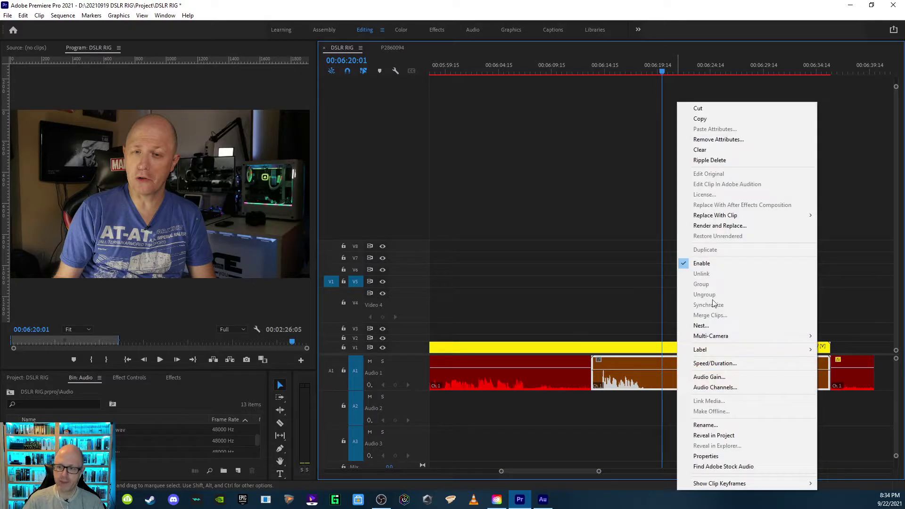
pyautogui.click(721, 226)
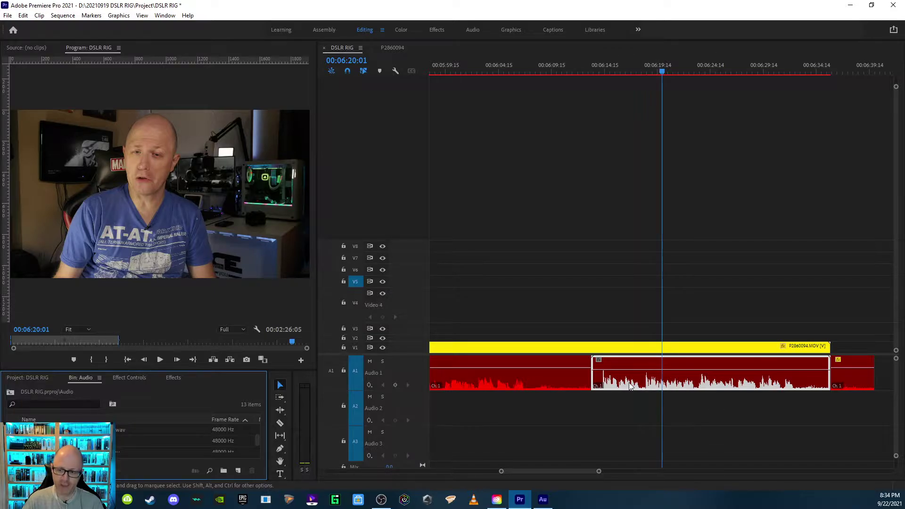
pyautogui.rightClick(673, 387)
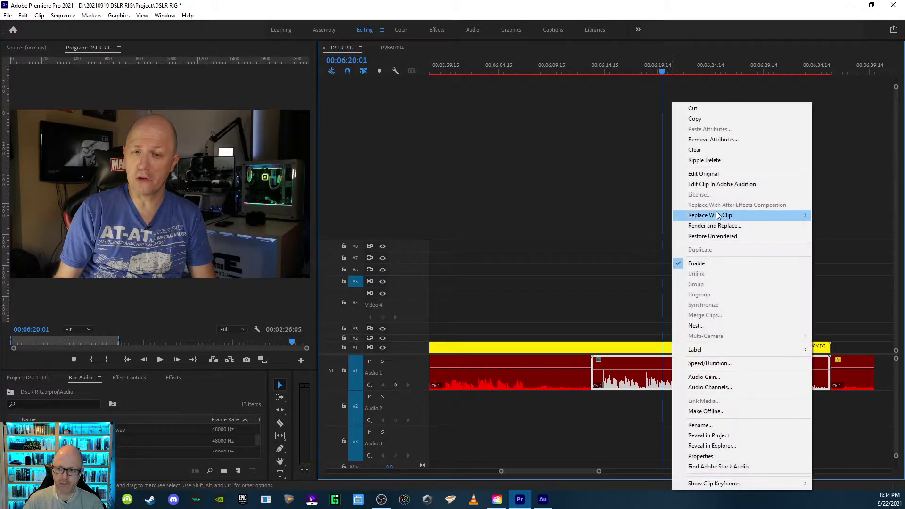
pyautogui.click(641, 265)
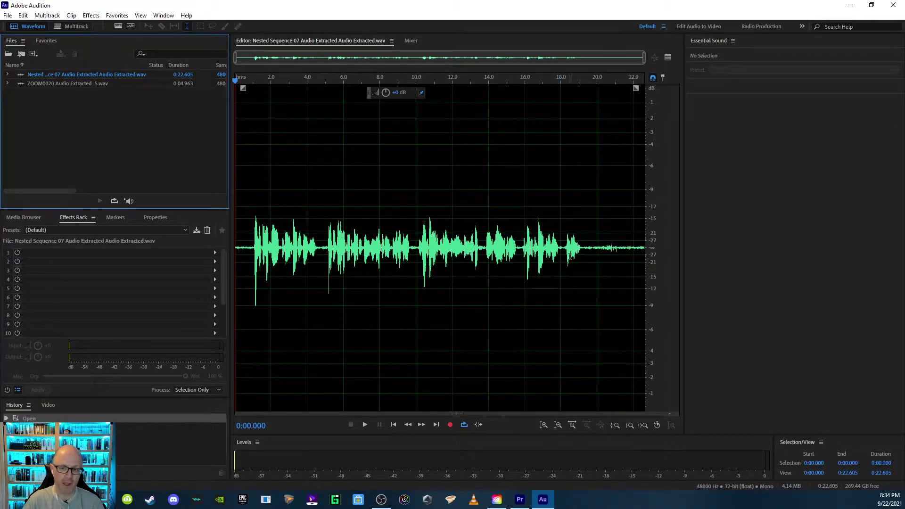
# Play the quiet lead-in before the first spoken words to listen for background noise
pyautogui.press('=')
pyautogui.click(282, 267)
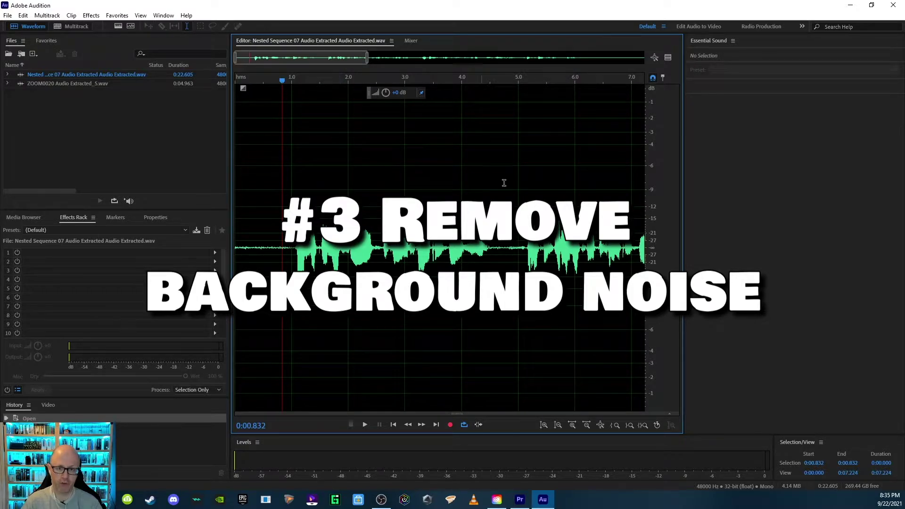
pyautogui.press('-')
pyautogui.press('-')
pyautogui.press('-')
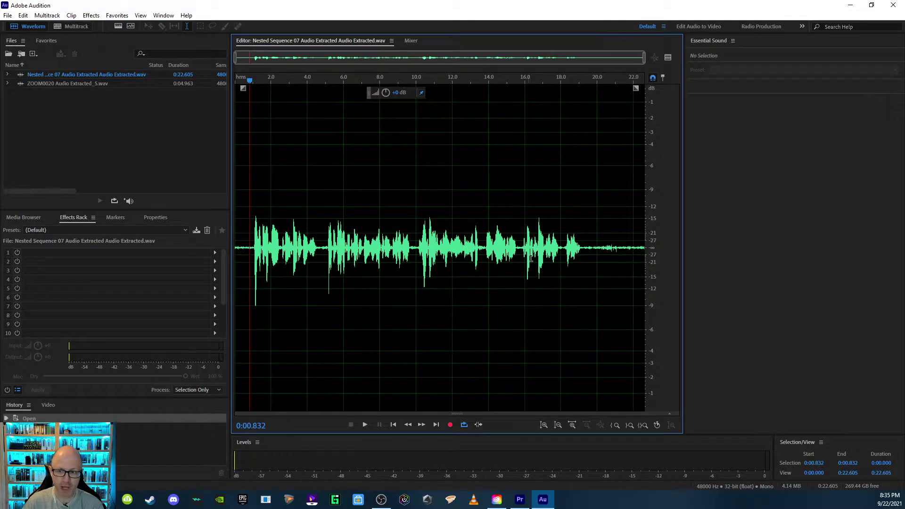
pyautogui.press('=')
pyautogui.press('=')
pyautogui.press('=')
pyautogui.click(252, 252)
pyautogui.press('space')
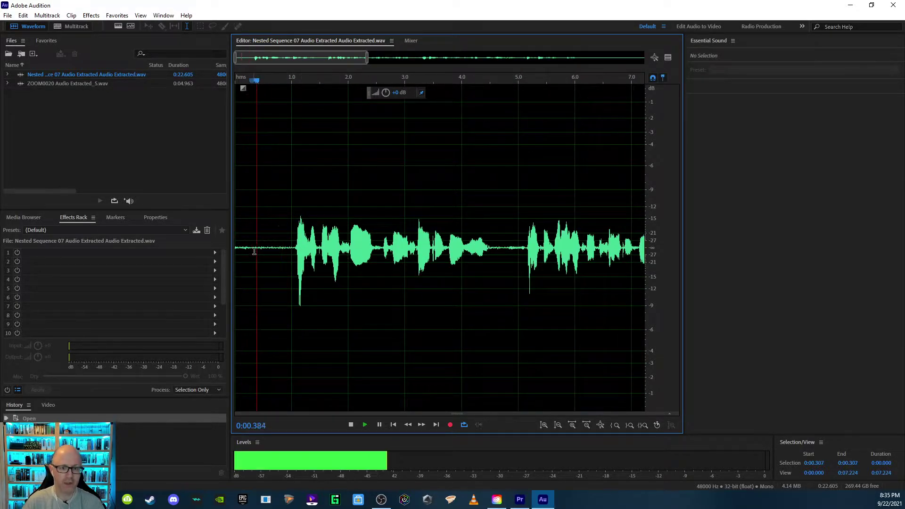
pyautogui.press('space')
pyautogui.press('space')
pyautogui.click(251, 254)
pyautogui.press('space')
pyautogui.press('space')
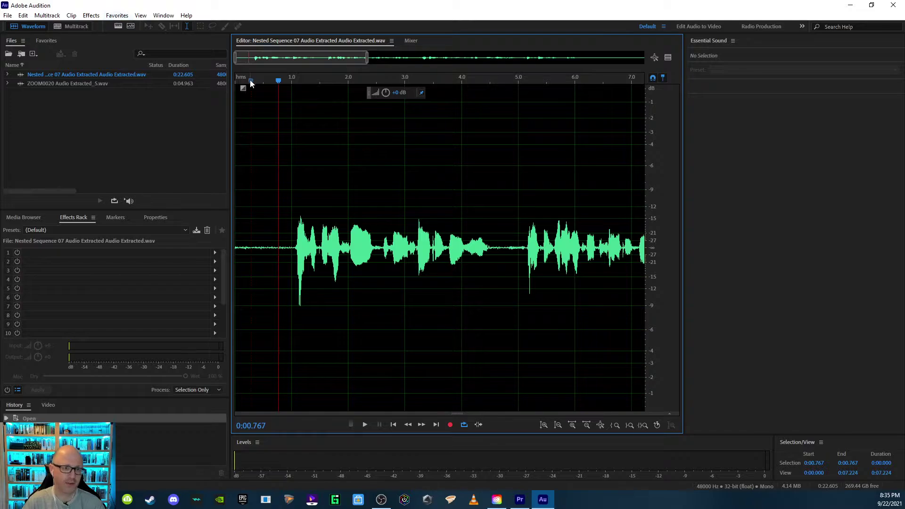
# Convert the Nested Sequence 07 audio file to stereo
pyautogui.click(123, 16)
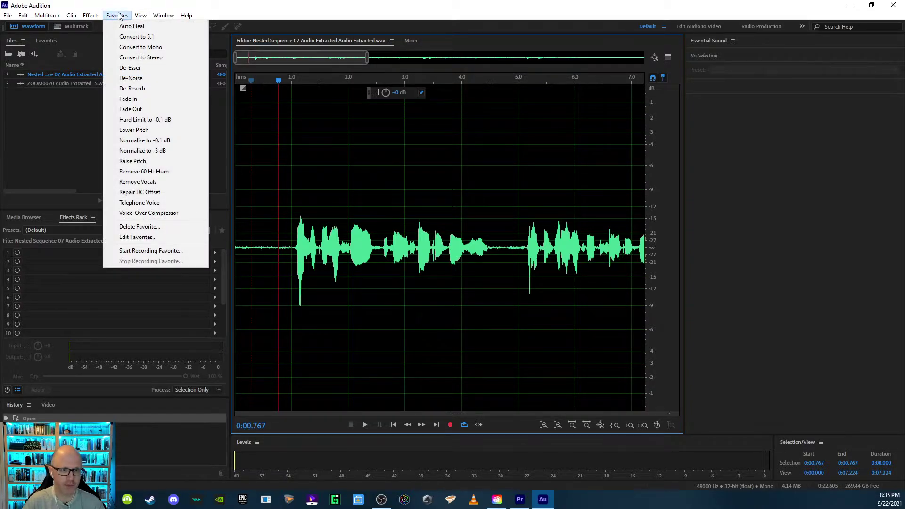
pyautogui.click(349, 233)
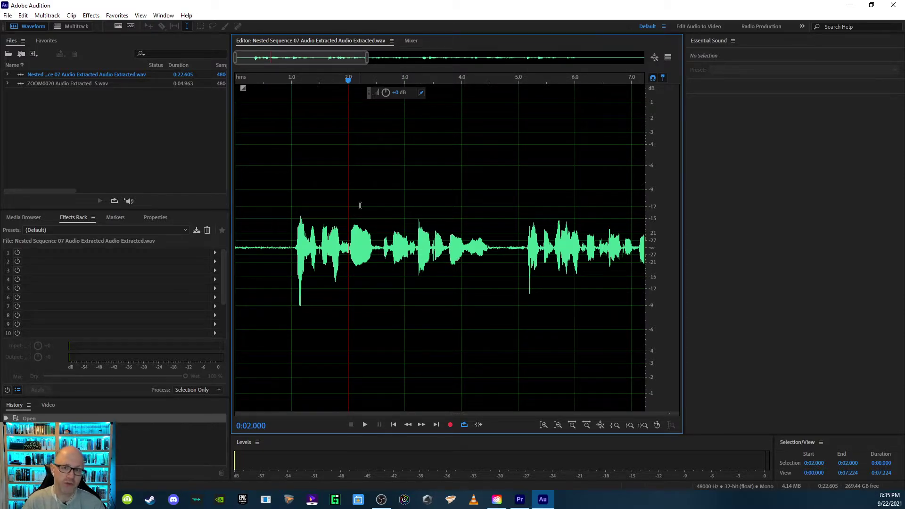
pyautogui.click(91, 15)
pyautogui.moveTo(117, 15)
pyautogui.click(153, 58)
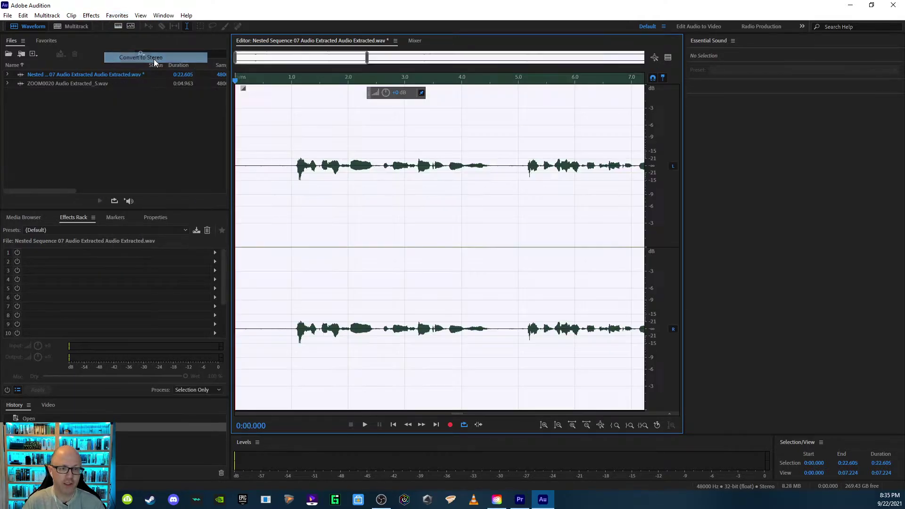
# Normalize the whole stereo file to -0.1 dB, and examine the waveform around the first words
pyautogui.click(92, 16)
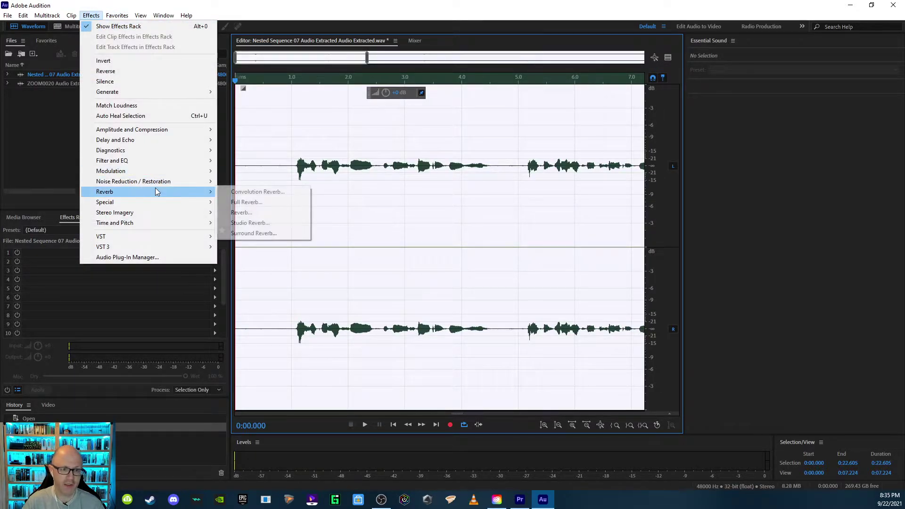
pyautogui.moveTo(117, 15)
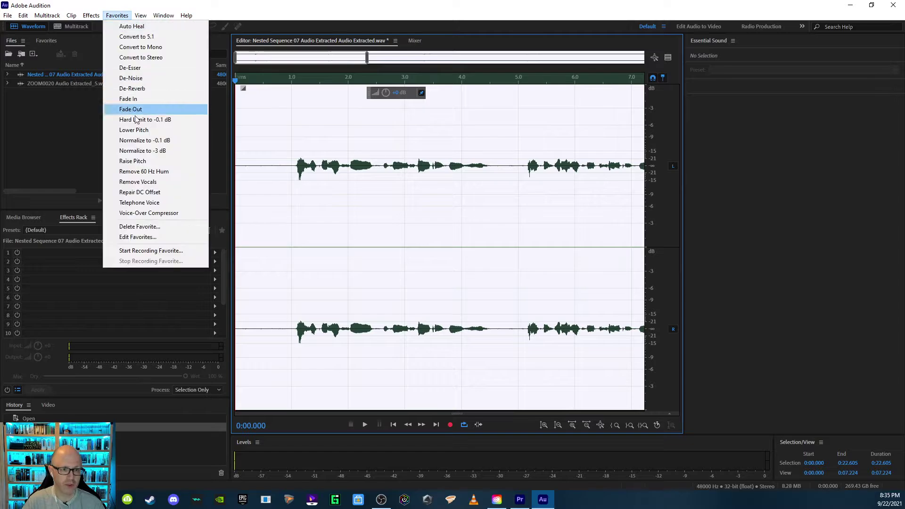
pyautogui.click(158, 142)
pyautogui.scroll(-4, 404, 222)
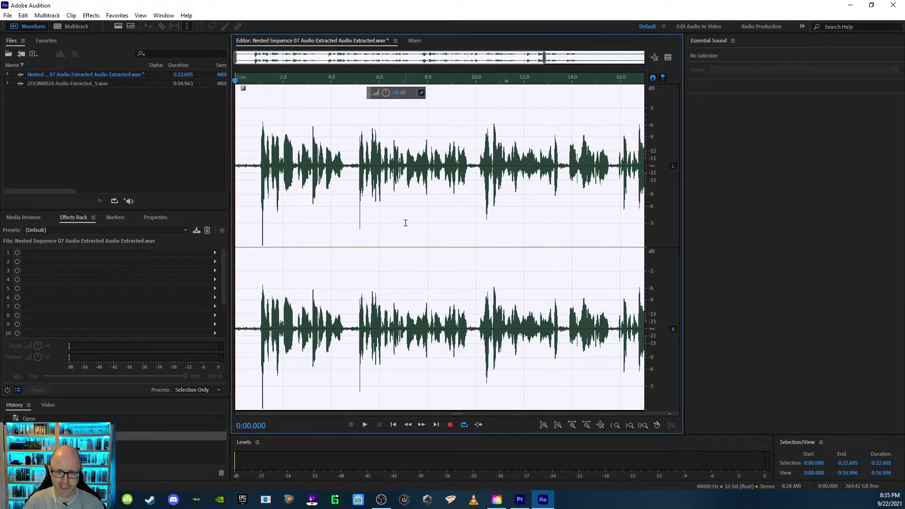
pyautogui.scroll(-3, 329, 197)
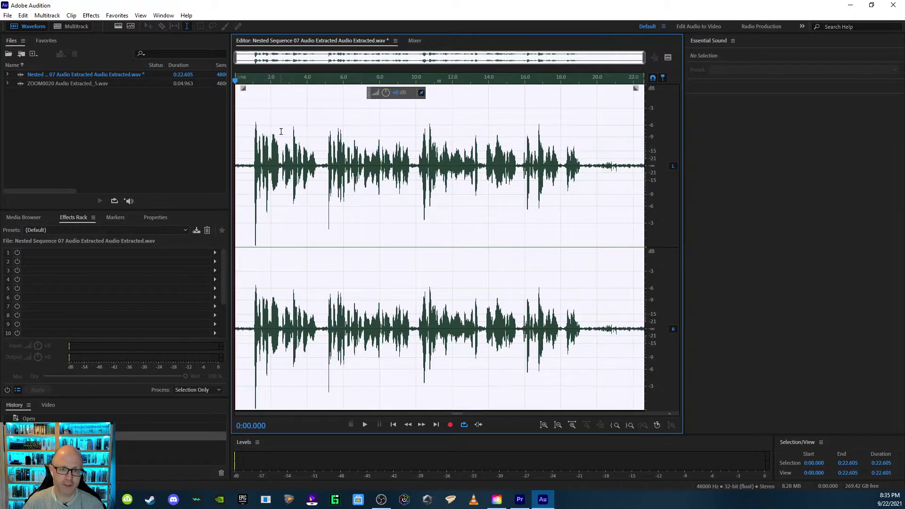
pyautogui.click(257, 142)
pyautogui.scroll(5, 257, 149)
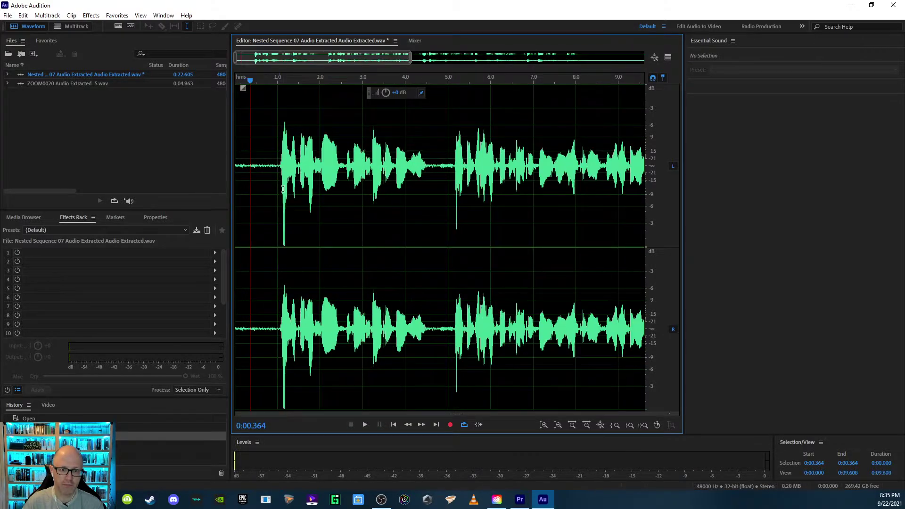
# Play the quiet lead-in of the normalized audio several times to listen to the background noise
pyautogui.click(244, 162)
pyautogui.press('space')
pyautogui.press('space')
pyautogui.click(243, 164)
pyautogui.press('space')
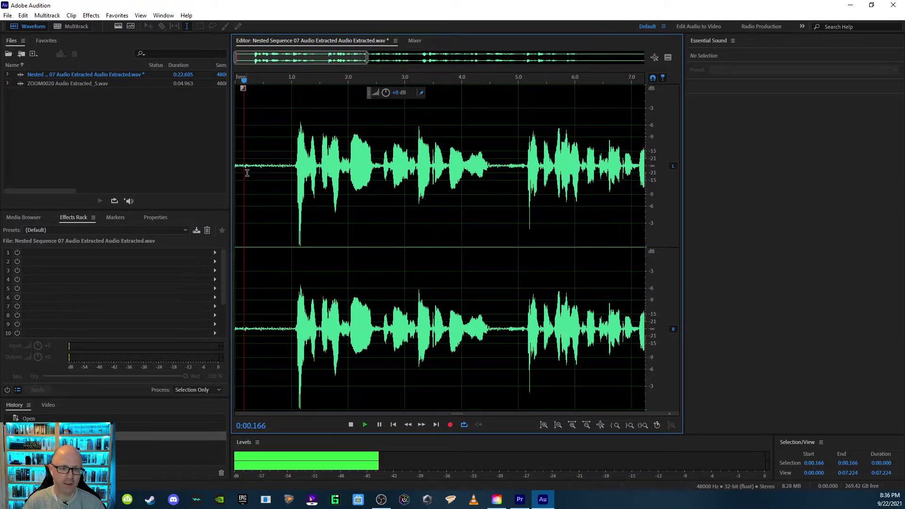
pyautogui.press('space')
pyautogui.click(242, 165)
pyautogui.press('space')
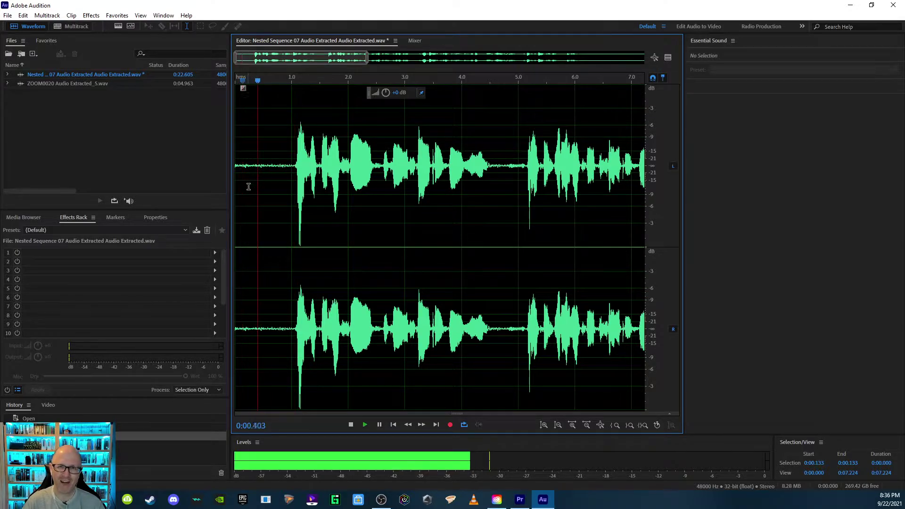
pyautogui.press('space')
pyautogui.click(240, 174)
pyautogui.press('space')
pyautogui.press('space')
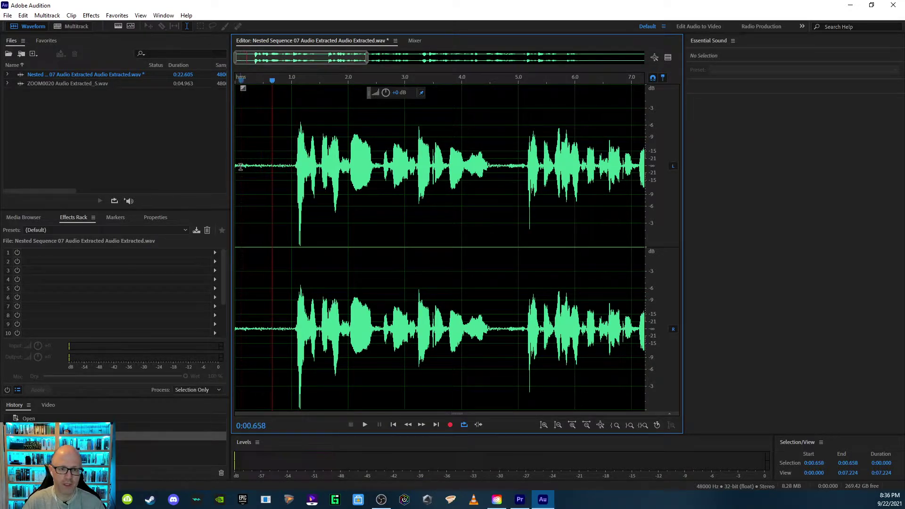
# Capture a noise print from a noise-only section of the lead-in, about 0.07 to 0.43 seconds
pyautogui.moveTo(240, 170); pyautogui.dragTo(260, 165)
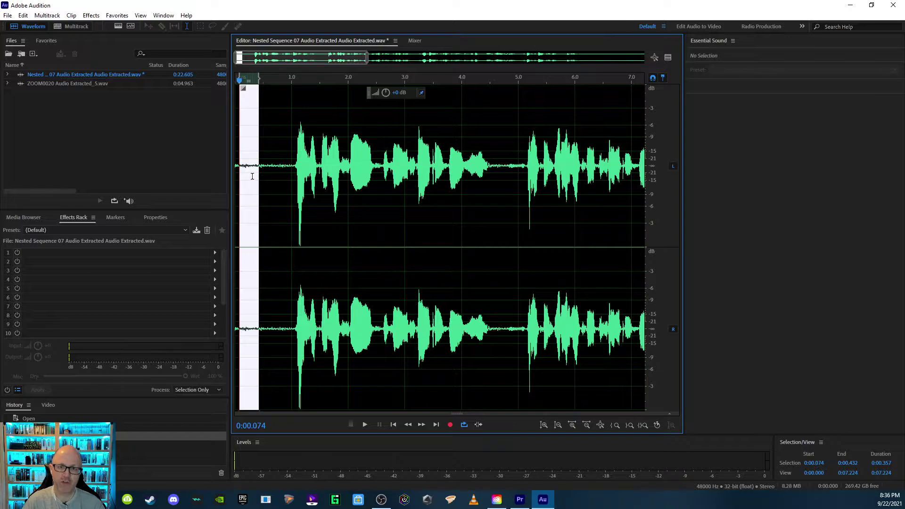
pyautogui.press('space')
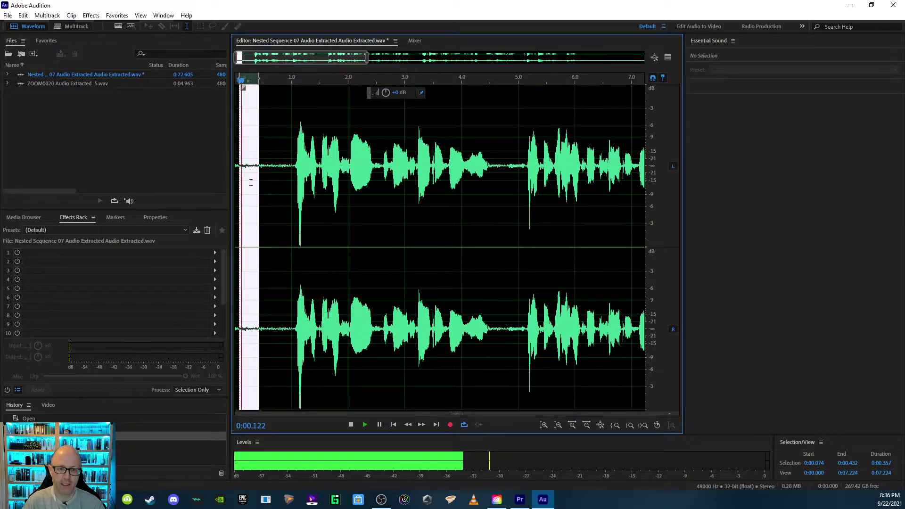
pyautogui.press('space')
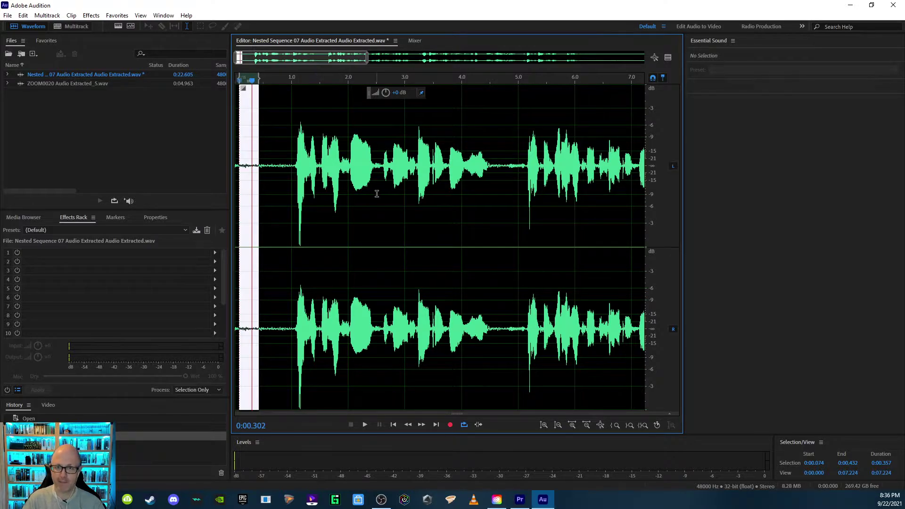
pyautogui.click(91, 15)
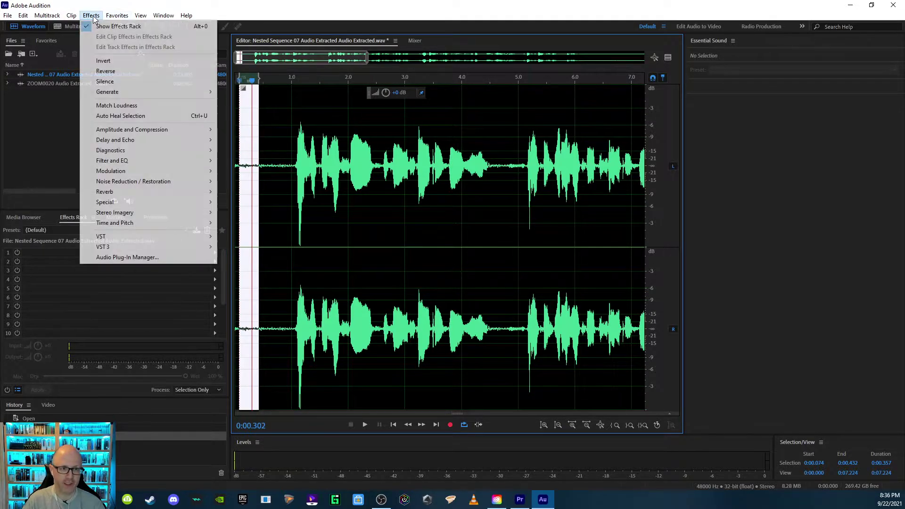
pyautogui.moveTo(133, 182)
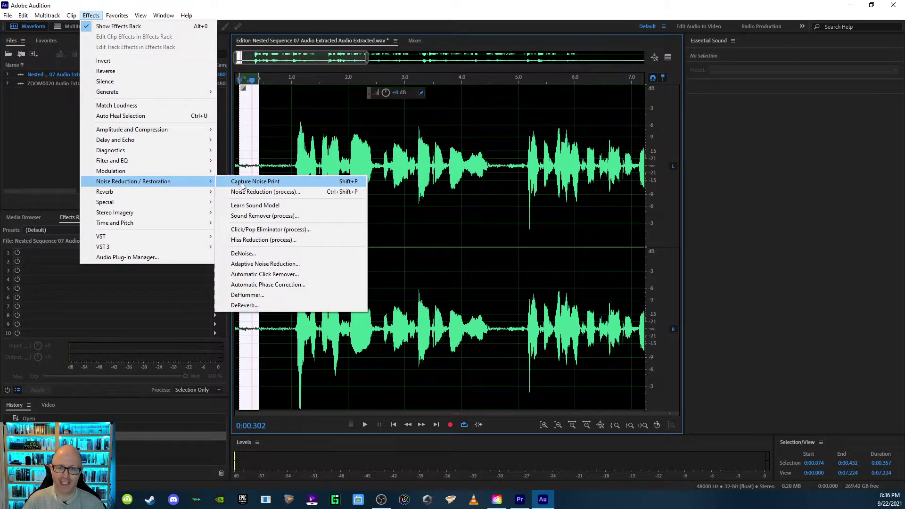
pyautogui.click(242, 185)
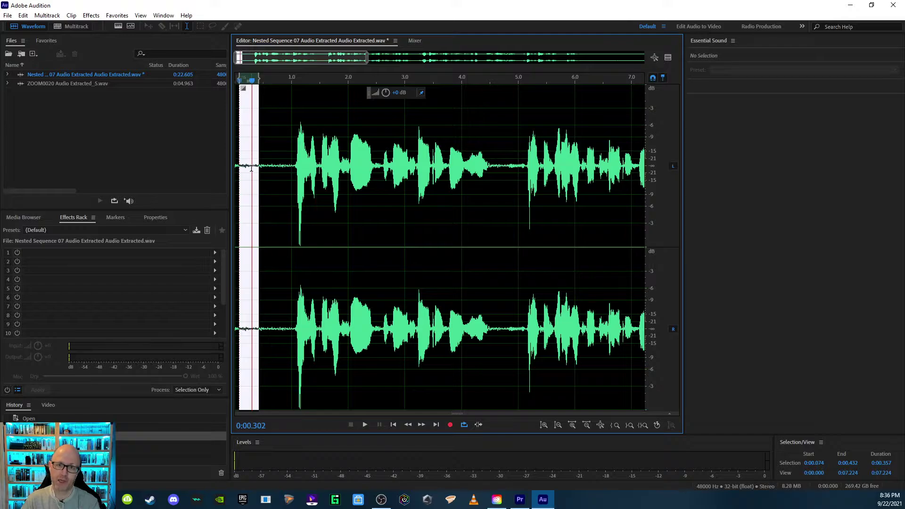
# Show the full length of the recording and select the entire waveform from start to end
pyautogui.click(319, 130)
pyautogui.hotkey('ctrl', 'a')
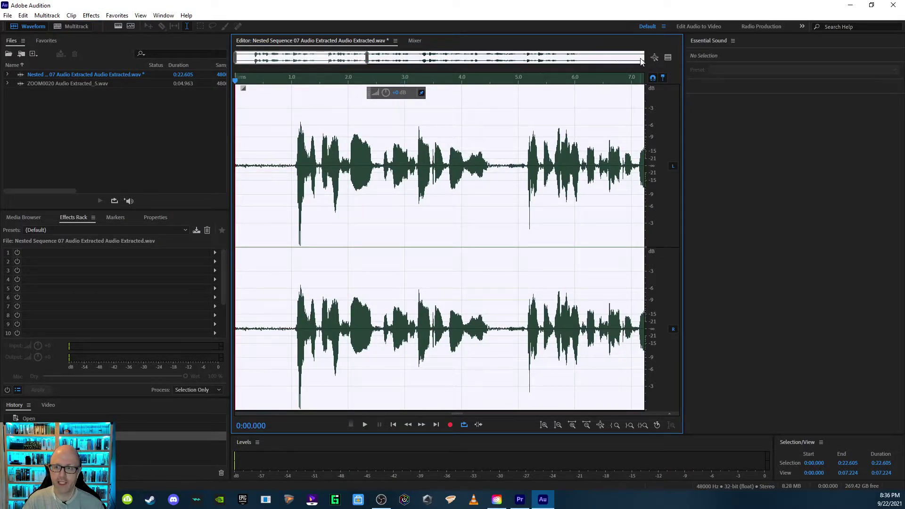
pyautogui.scroll(-3, 471, 186)
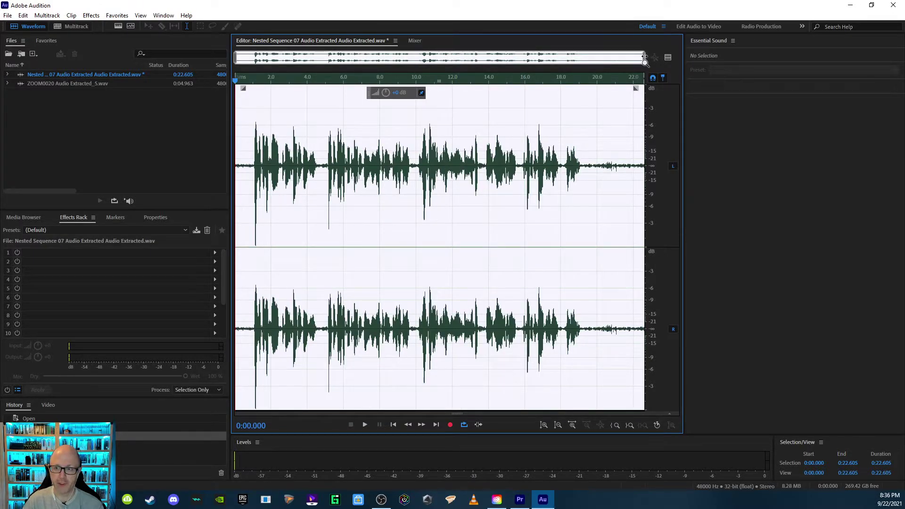
pyautogui.moveTo(644, 57); pyautogui.dragTo(446, 57)
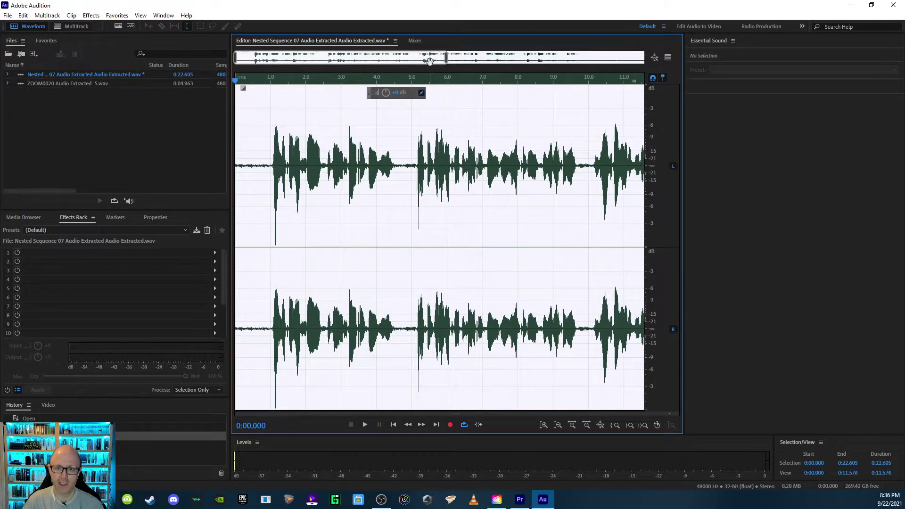
pyautogui.click(434, 141)
pyautogui.doubleClick(364, 189)
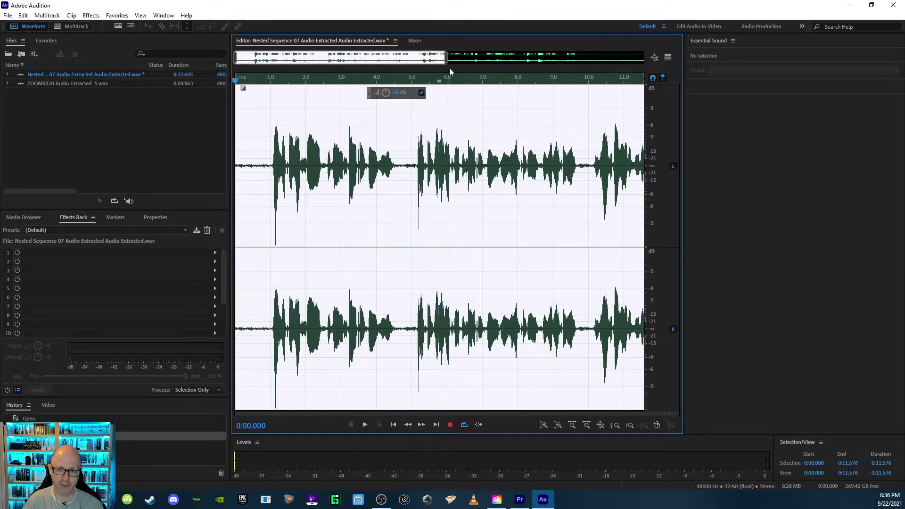
pyautogui.moveTo(445, 57); pyautogui.dragTo(788, 60)
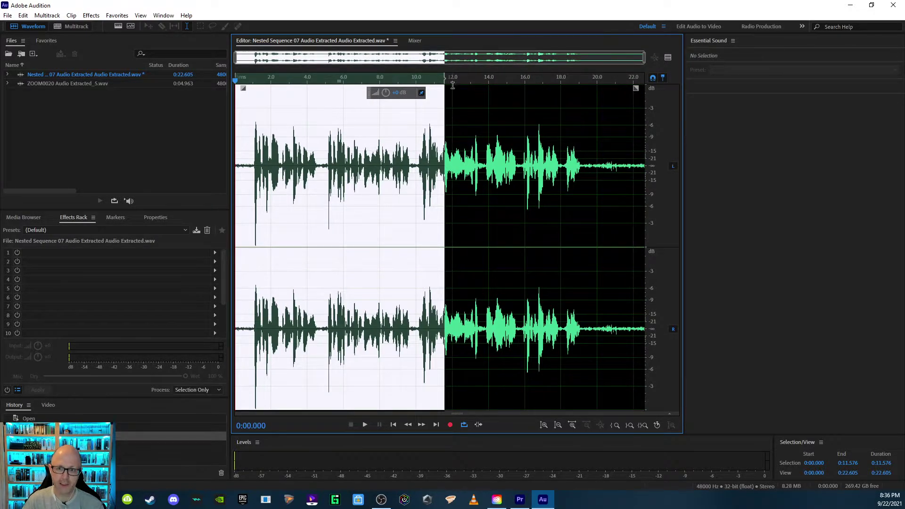
pyautogui.moveTo(645, 58)
pyautogui.mouseDown()
pyautogui.moveTo(504, 61)
pyautogui.moveTo(650, 60)
pyautogui.mouseUp()
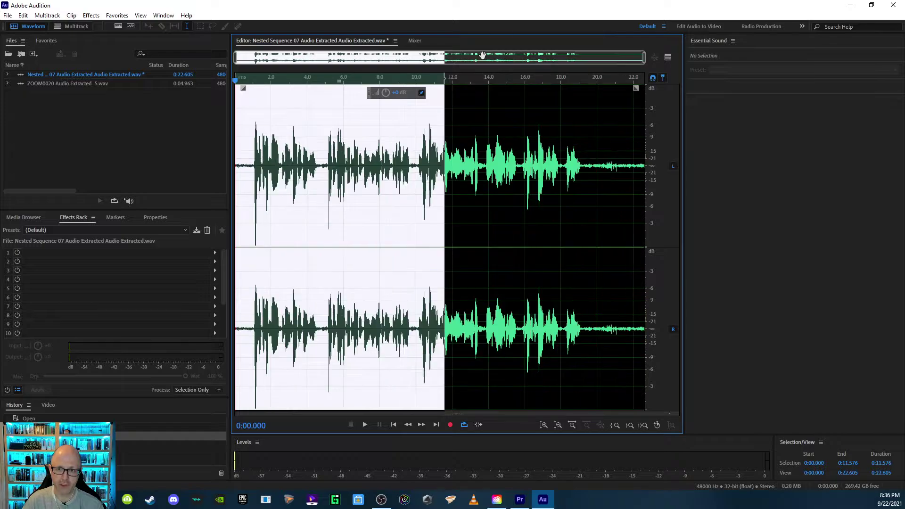
pyautogui.doubleClick(434, 143)
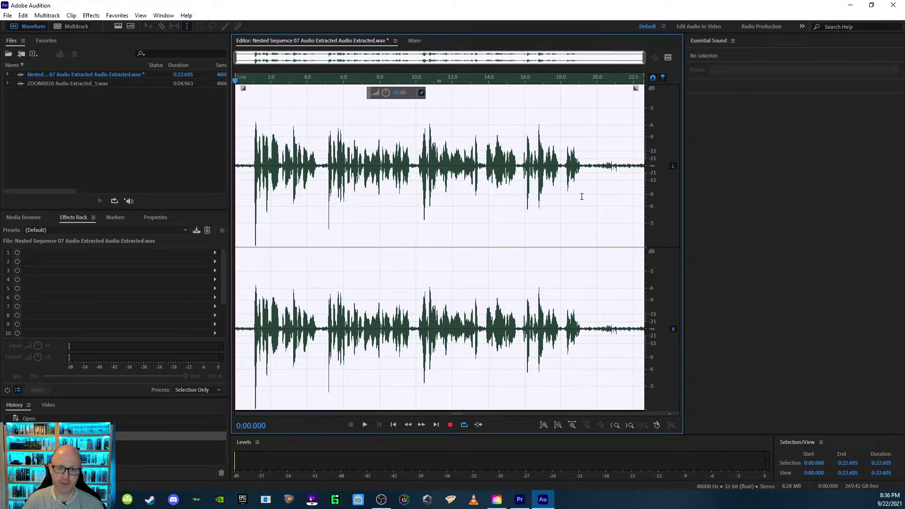
# Apply Noise Reduction to the whole file at 100 % with a reduction of 9.9 dB
pyautogui.click(91, 15)
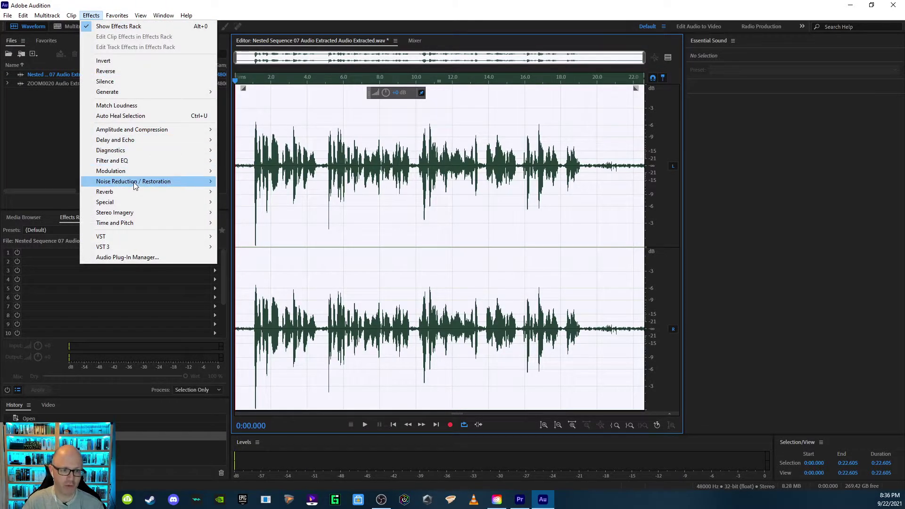
pyautogui.moveTo(149, 183)
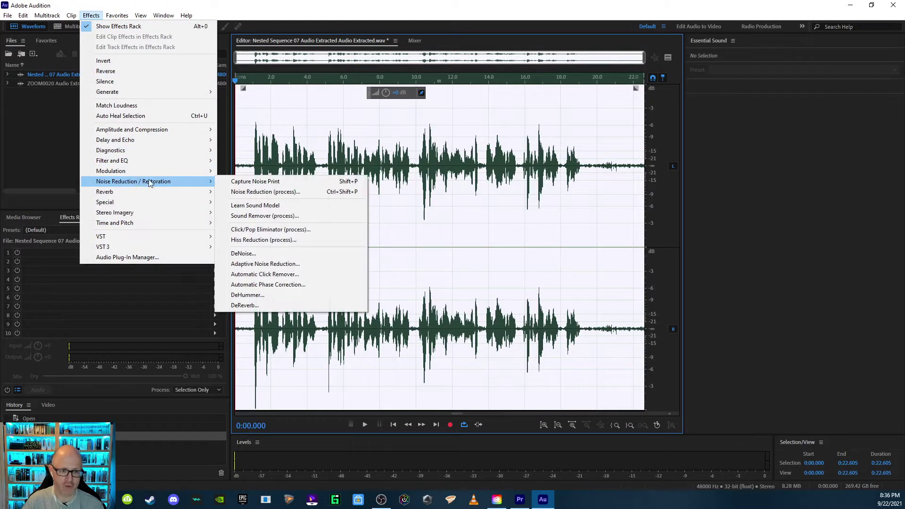
pyautogui.click(277, 193)
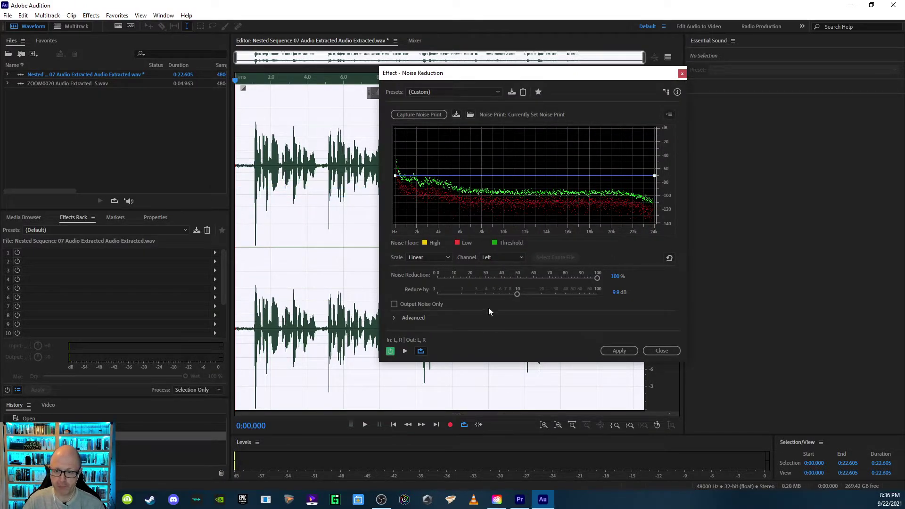
pyautogui.moveTo(614, 281); pyautogui.dragTo(395, 282)
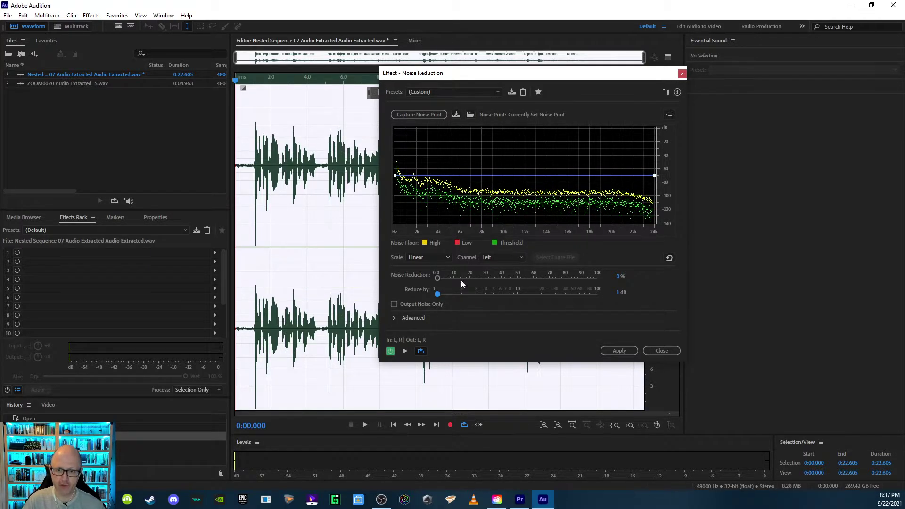
pyautogui.moveTo(437, 277); pyautogui.dragTo(598, 278)
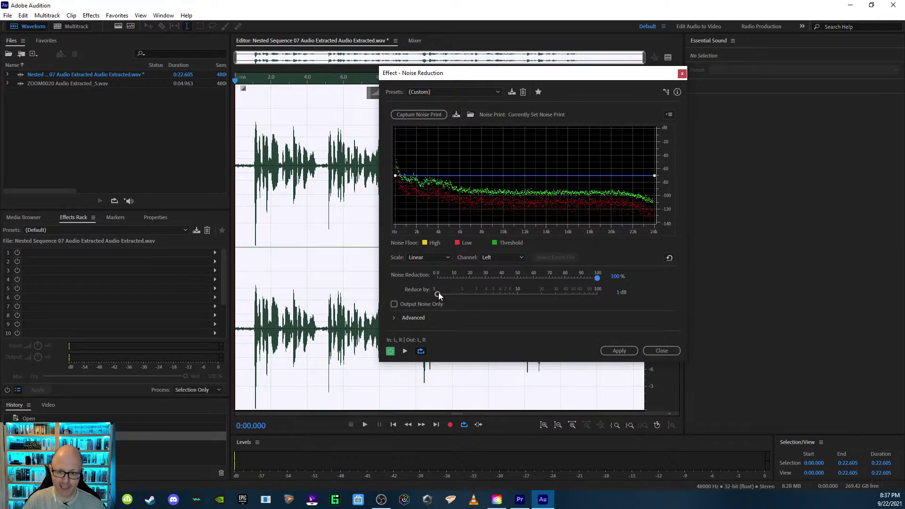
pyautogui.moveTo(518, 295); pyautogui.dragTo(518, 294)
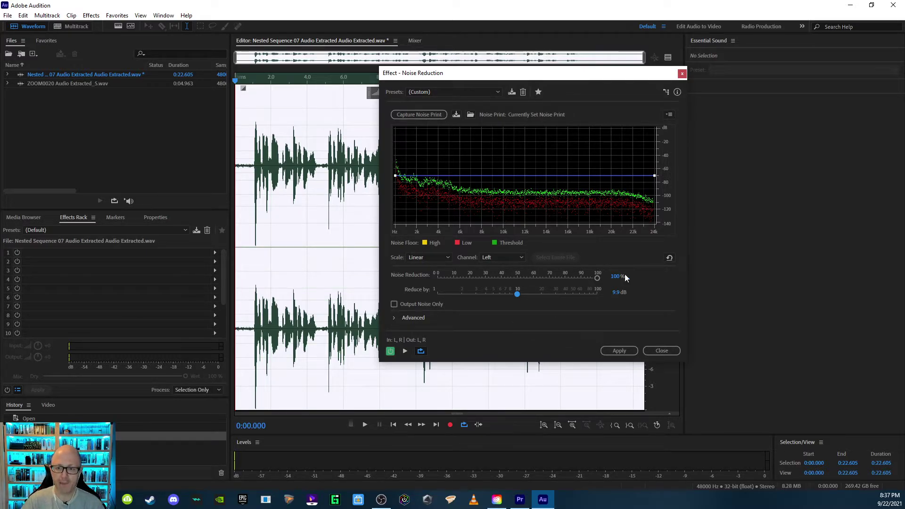
pyautogui.click(619, 350)
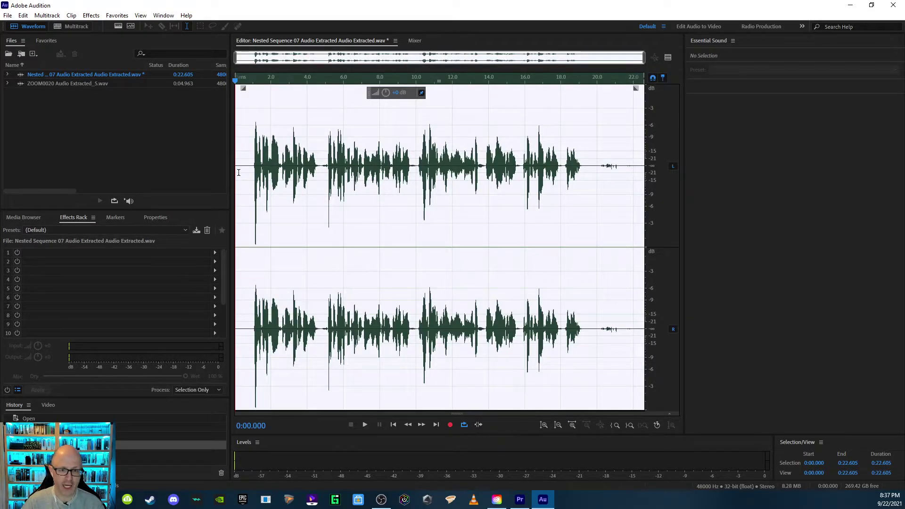
# Play the opening of the noise-reduced audio to check the silence and the first words
pyautogui.click(241, 188)
pyautogui.press('space')
pyautogui.press('space')
pyautogui.press('Home')
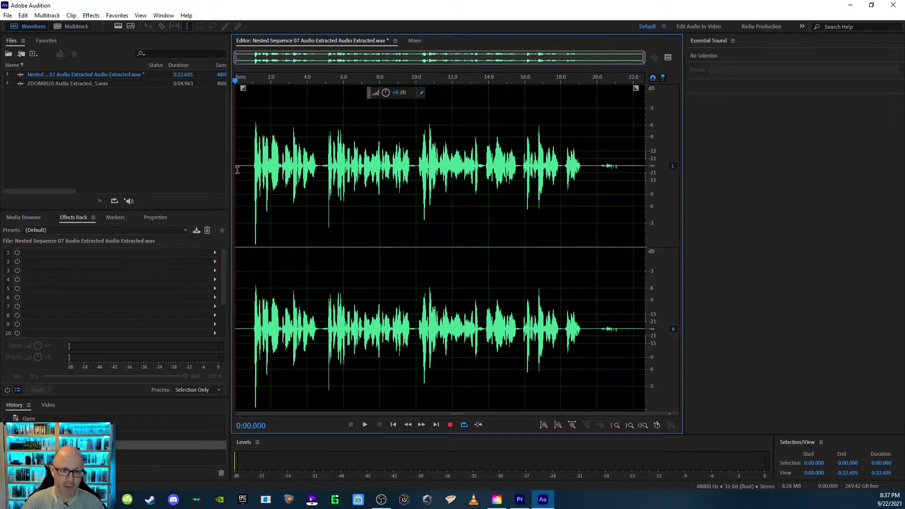
pyautogui.press('space')
pyautogui.press('space')
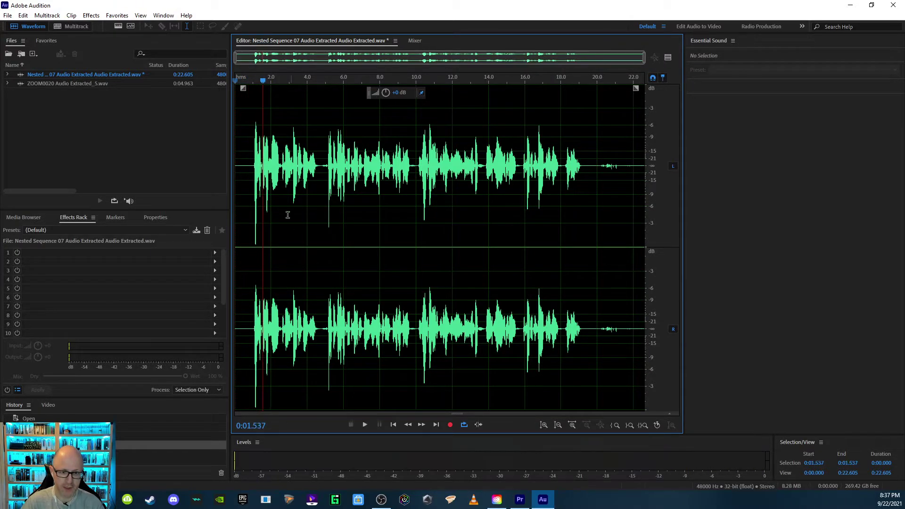
pyautogui.click(242, 158)
pyautogui.press('space')
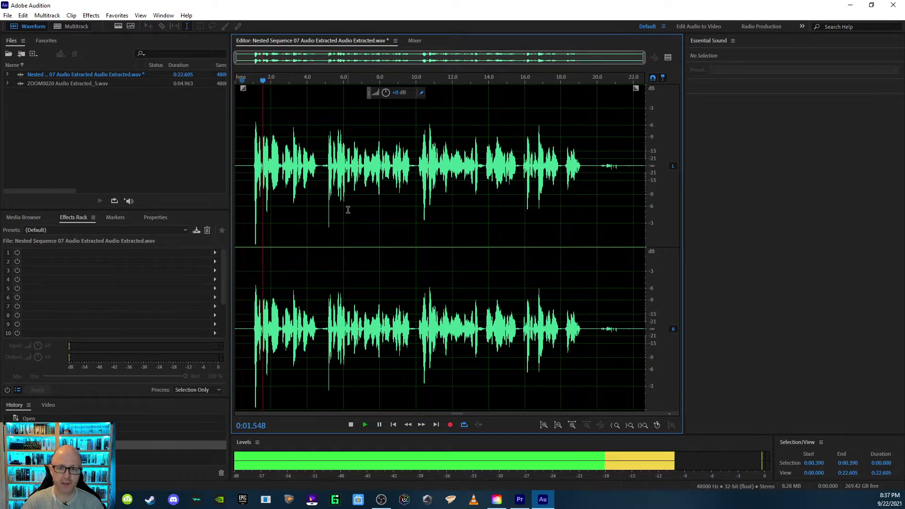
pyautogui.press('space')
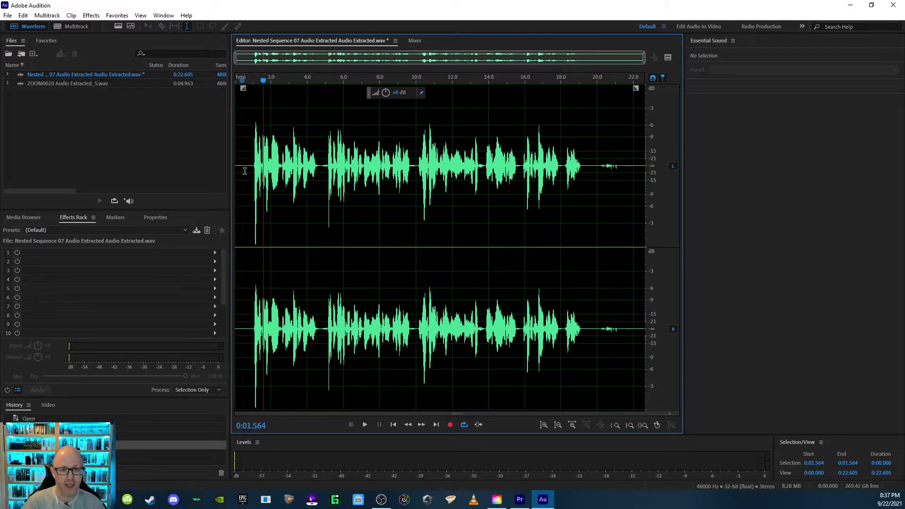
pyautogui.moveTo(253, 126); pyautogui.dragTo(256, 125)
pyautogui.click(270, 233)
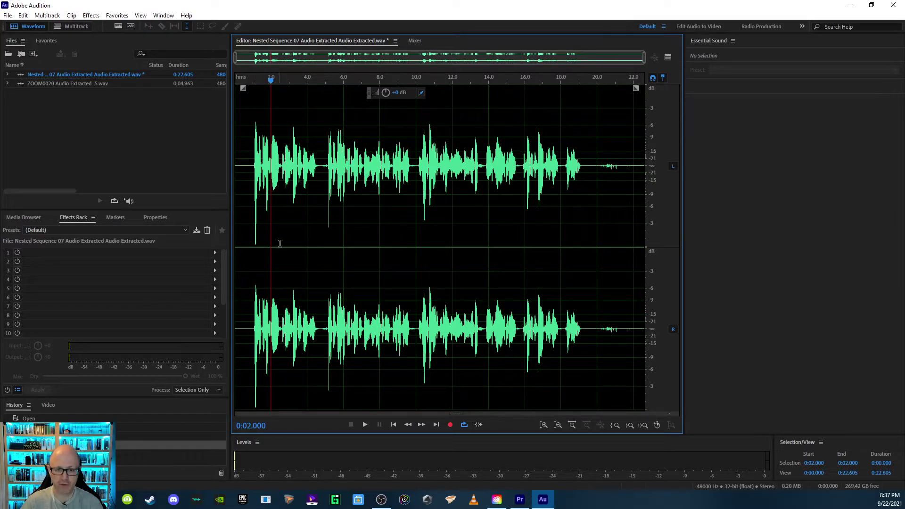
pyautogui.click(308, 159)
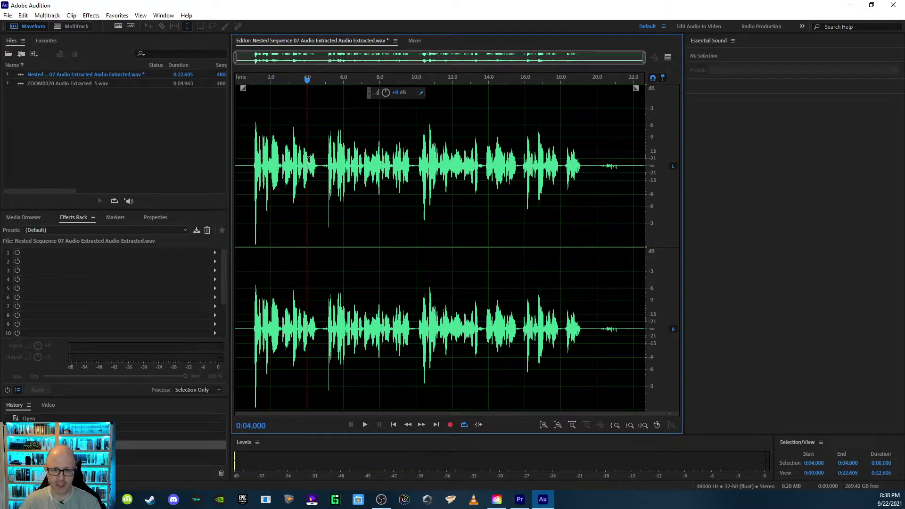
pyautogui.hotkey('ctrl', 'a')
pyautogui.moveTo(307, 160); pyautogui.dragTo(316, 179)
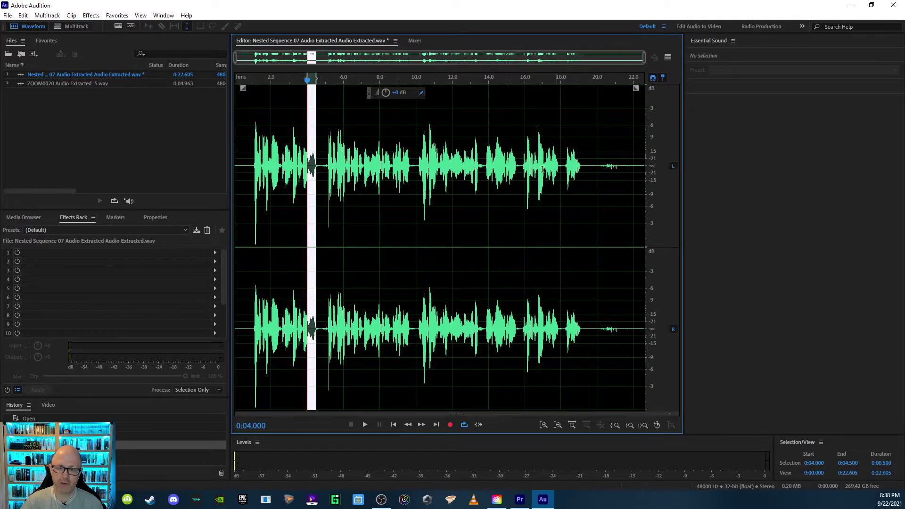
pyautogui.click(99, 16)
pyautogui.click(356, 91)
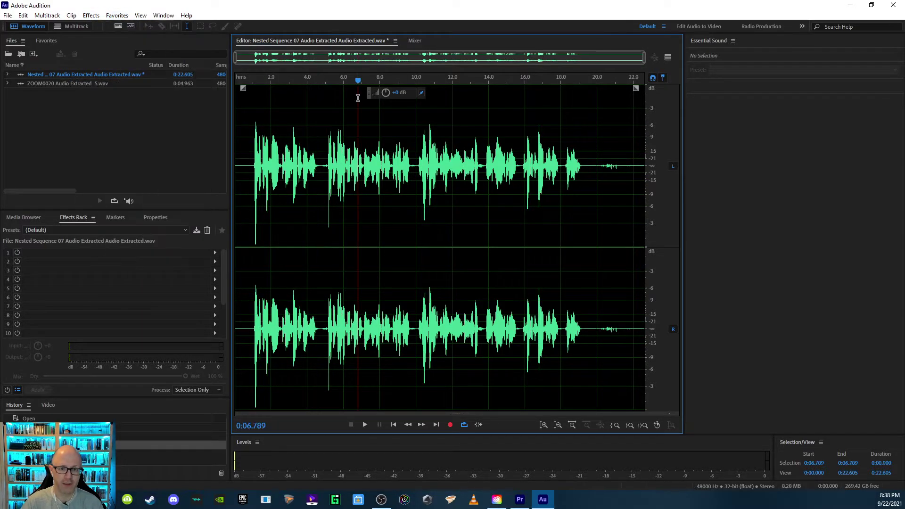
# Select the entire noise-reduced file and normalize it to -0.1 dB again
pyautogui.hotkey('ctrl', 'a')
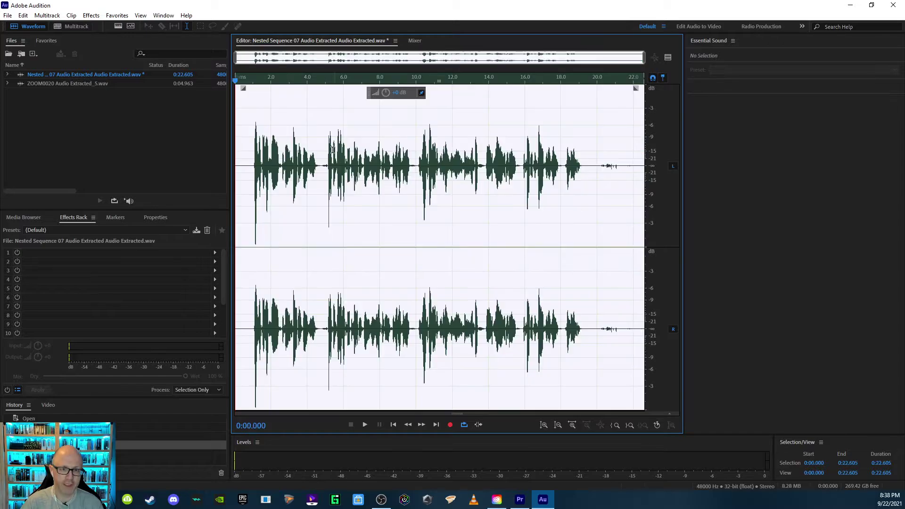
pyautogui.click(117, 16)
pyautogui.click(143, 141)
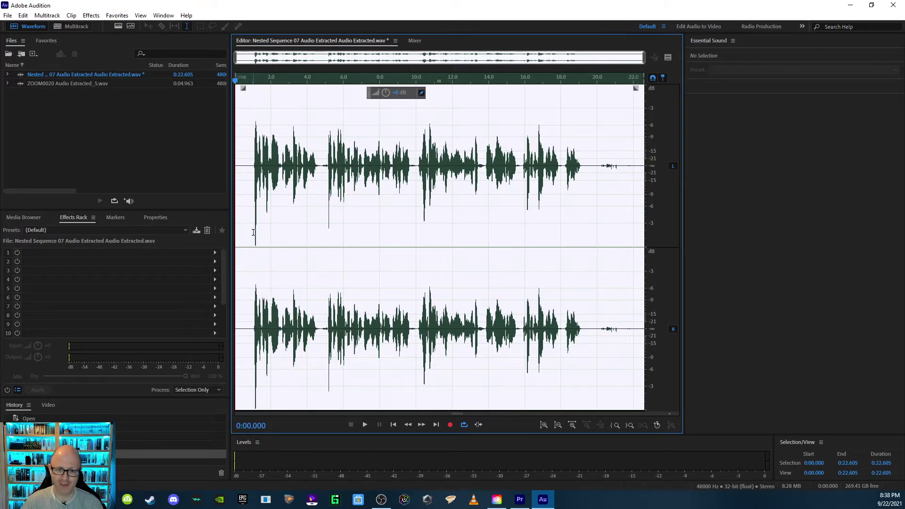
# Apply the Voice Leveler and Noise Gate effects rack preset to the whole file and normalize it to -0.1 dB
pyautogui.click(68, 218)
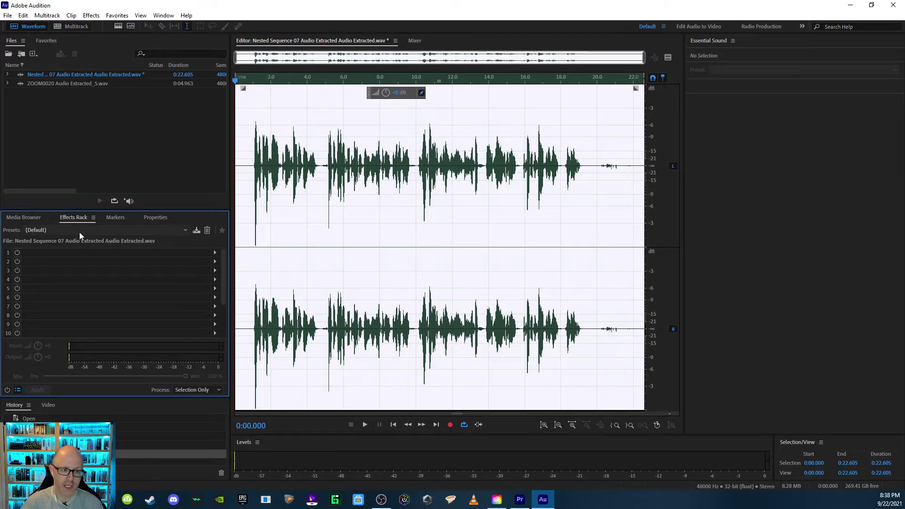
pyautogui.click(46, 231)
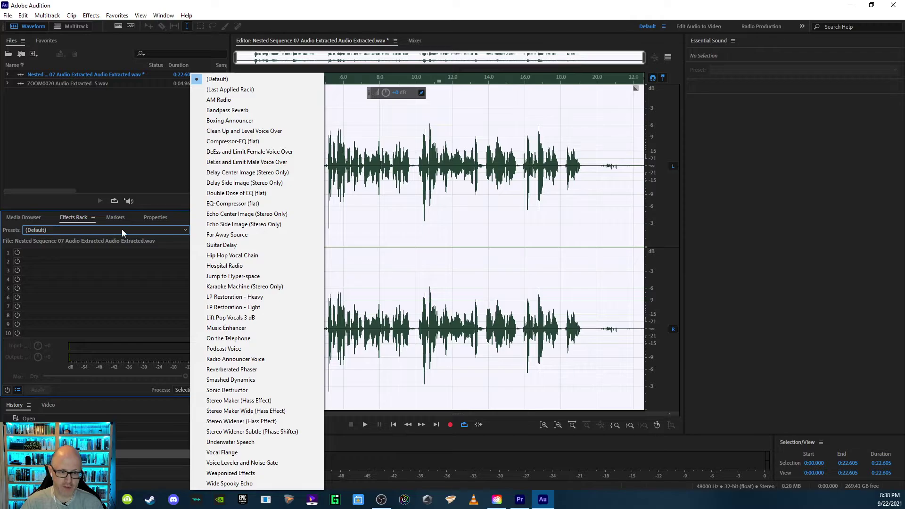
pyautogui.click(251, 462)
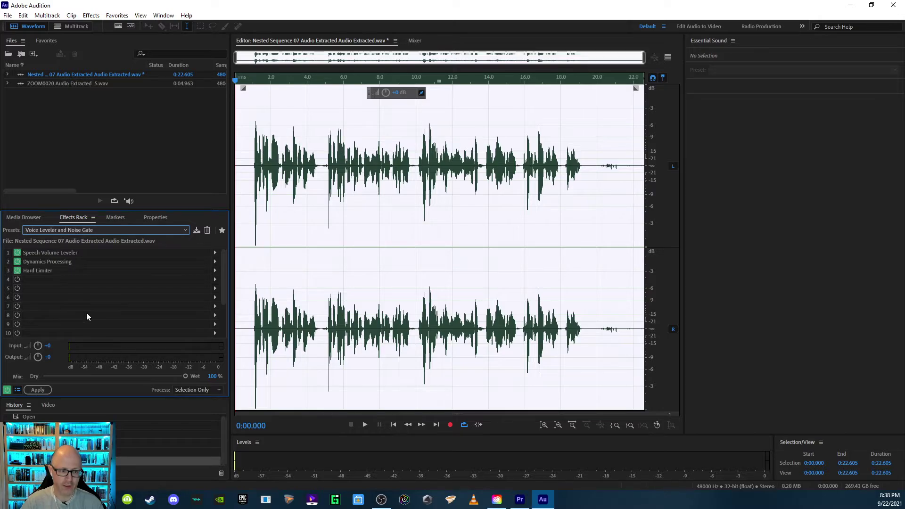
pyautogui.click(38, 390)
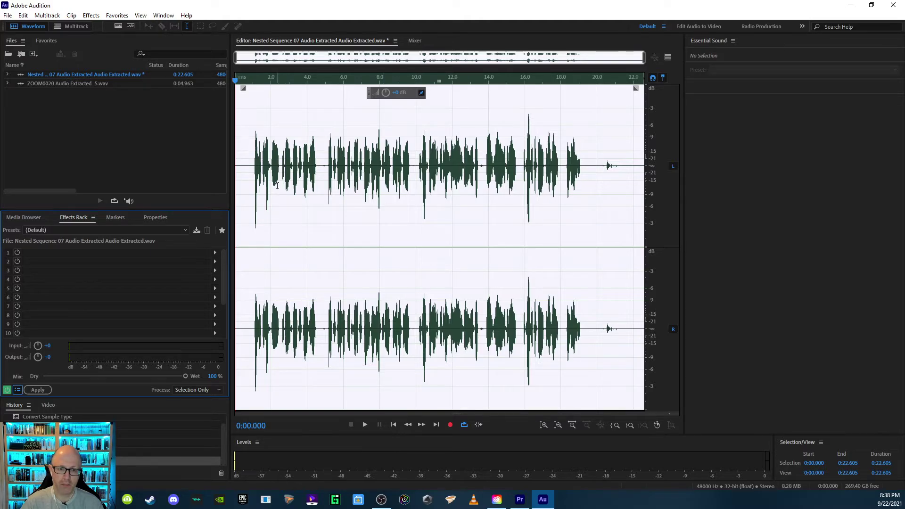
pyautogui.click(117, 15)
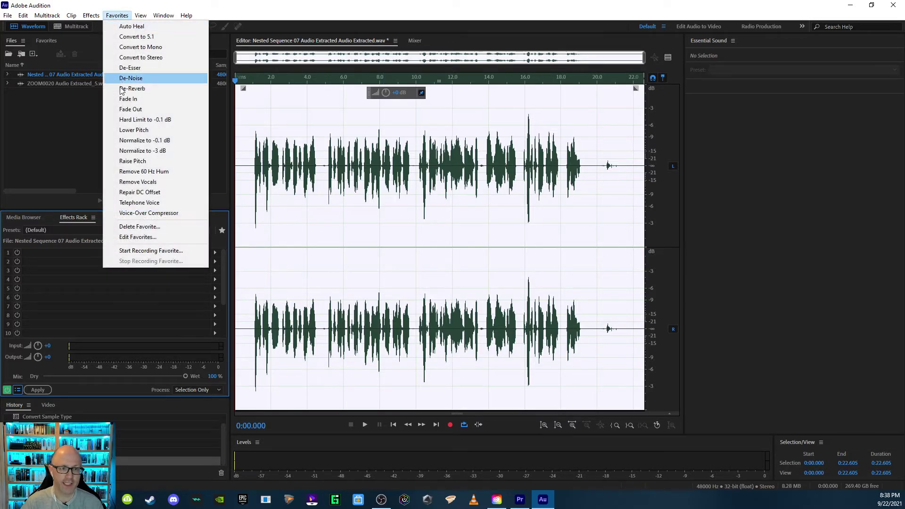
pyautogui.click(128, 140)
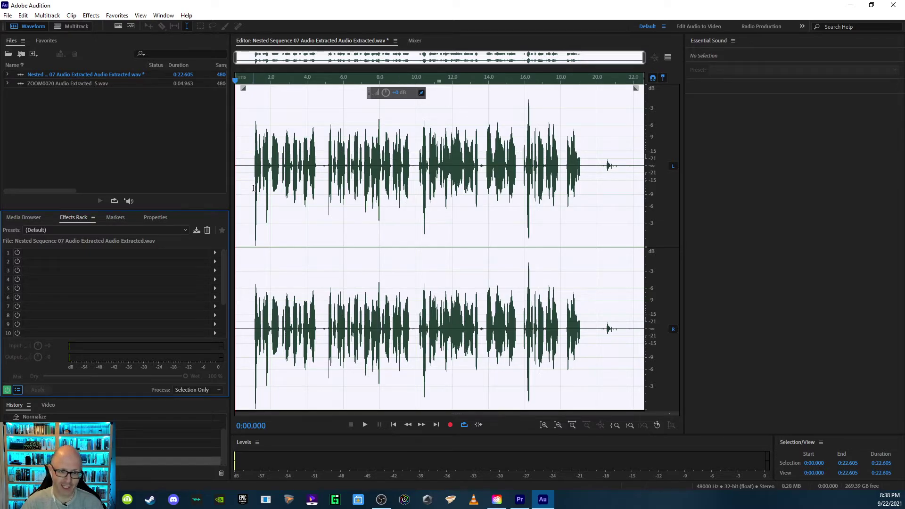
# Lower the volume of the peak in the first word, from about 1.13 s to 1.18 s
pyautogui.moveTo(252, 170); pyautogui.dragTo(255, 171)
pyautogui.click(256, 169)
pyautogui.scroll(10, 380, 210)
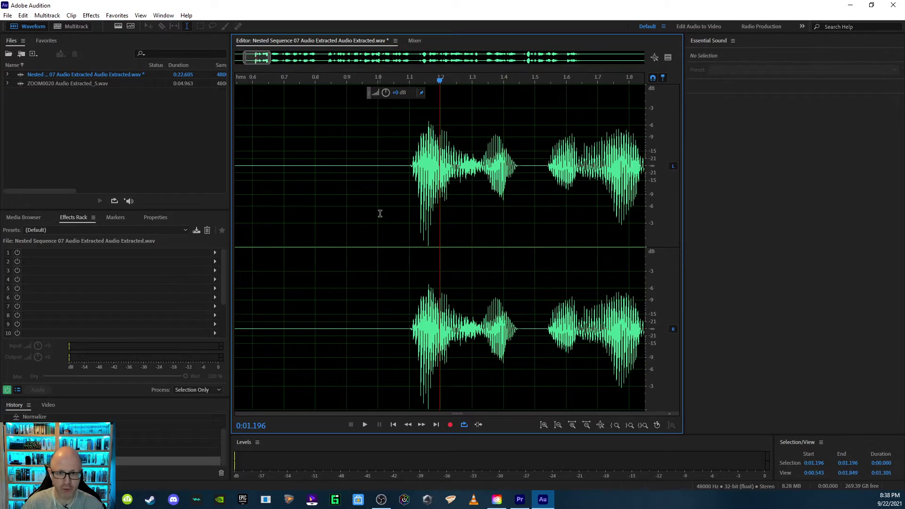
pyautogui.click(405, 166)
pyautogui.moveTo(405, 165); pyautogui.dragTo(432, 166)
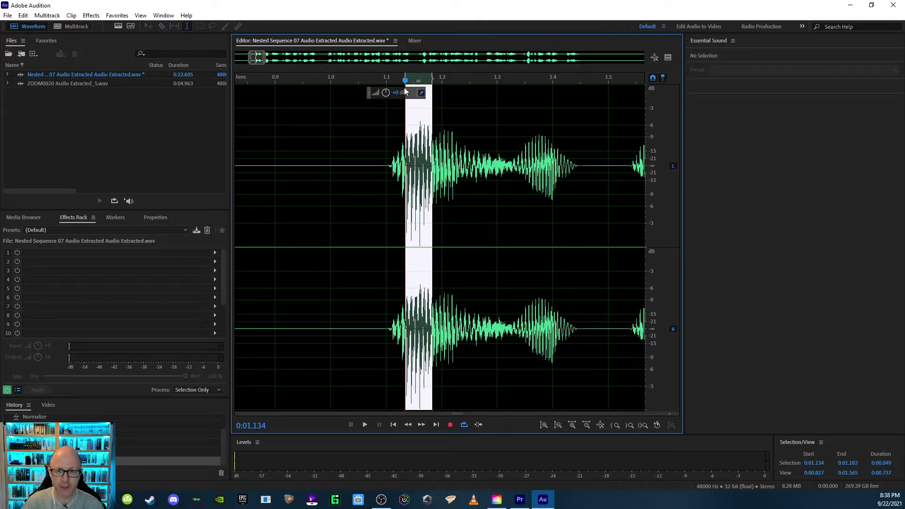
pyautogui.moveTo(385, 92); pyautogui.dragTo(386, 92)
pyautogui.scroll(-10, 423, 174)
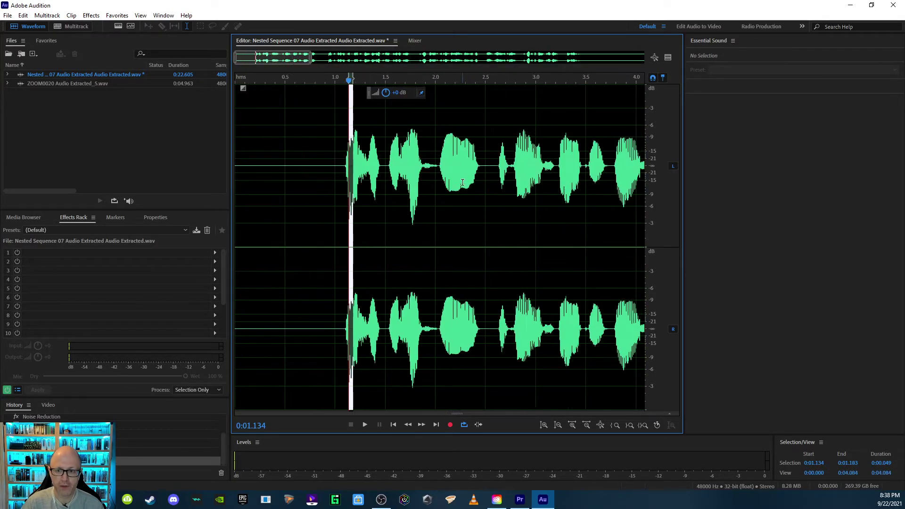
# Reduce the loud peak between about 10.33 s and 10.56 s by about 5.7 dB
pyautogui.click(424, 174)
pyautogui.scroll(10, 424, 173)
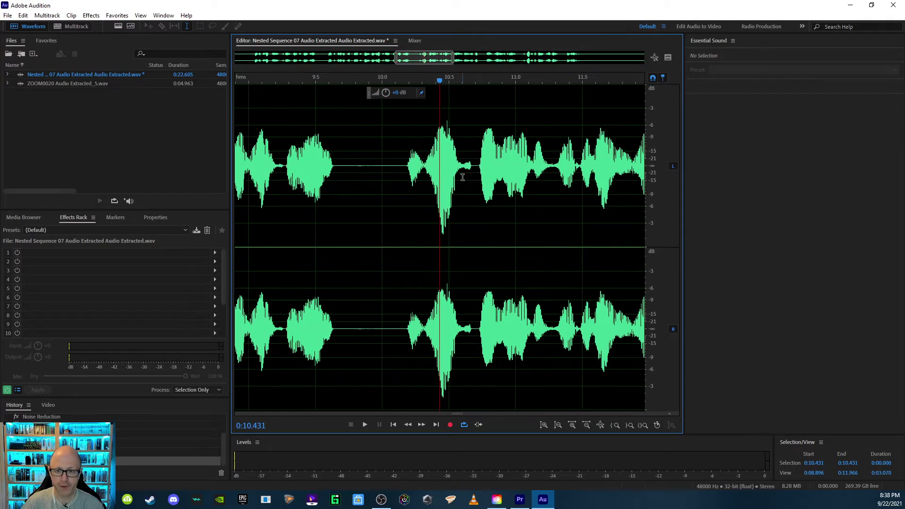
pyautogui.moveTo(399, 152); pyautogui.dragTo(491, 153)
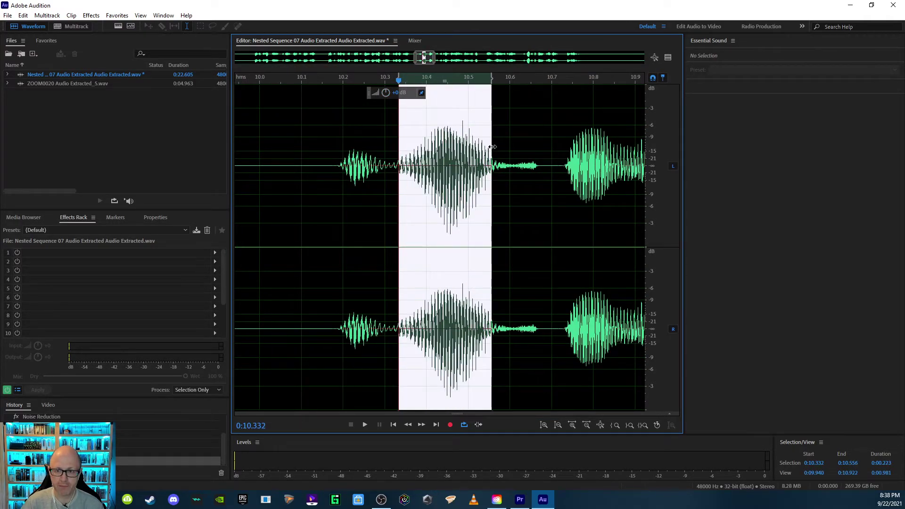
pyautogui.moveTo(401, 95); pyautogui.dragTo(391, 93)
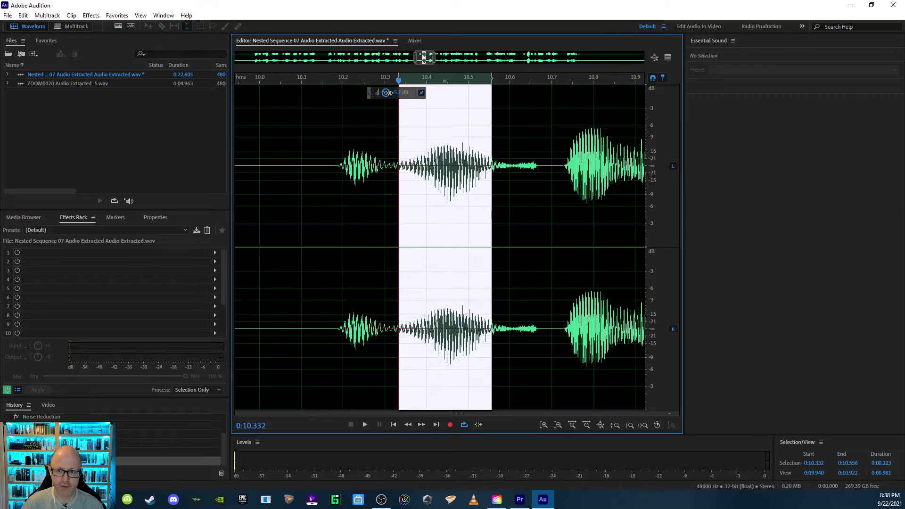
pyautogui.scroll(-10, 498, 238)
# Lower the volume of the tallest peak, from about 16.14 s to 16.29 s
pyautogui.click(529, 169)
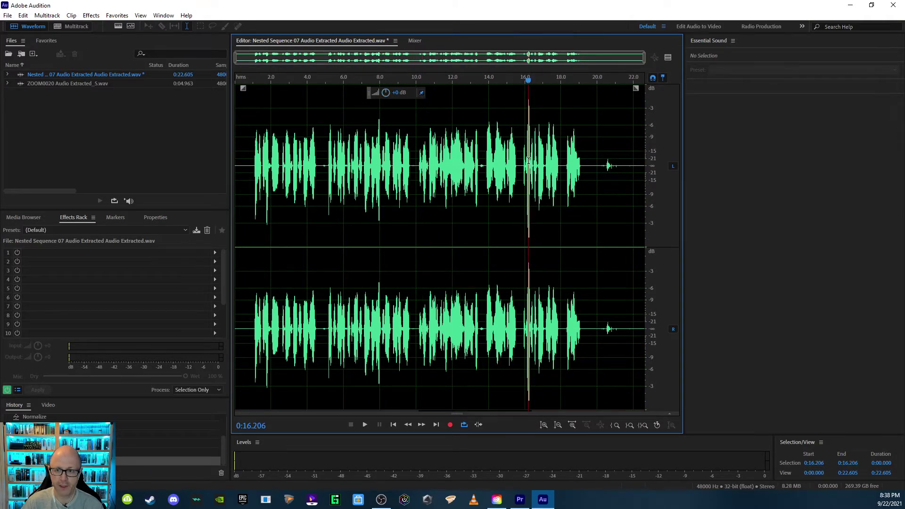
pyautogui.scroll(10, 531, 182)
pyautogui.moveTo(400, 156); pyautogui.dragTo(484, 156)
pyautogui.moveTo(395, 92); pyautogui.dragTo(388, 93)
pyautogui.scroll(-1, 445, 193)
pyautogui.scroll(-8, 433, 197)
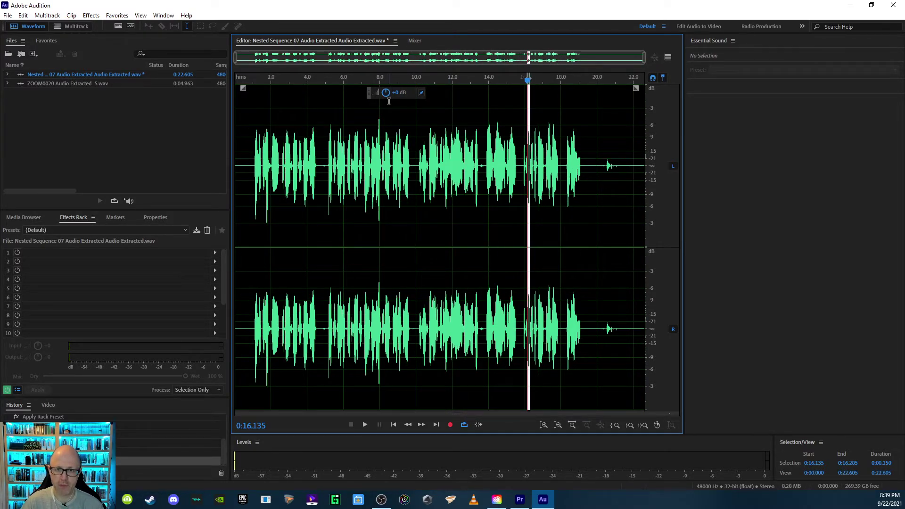
# Raise the volume of the whole file and play a short stretch from about 2.9 s to check it
pyautogui.click(401, 131)
pyautogui.moveTo(398, 93); pyautogui.dragTo(402, 91)
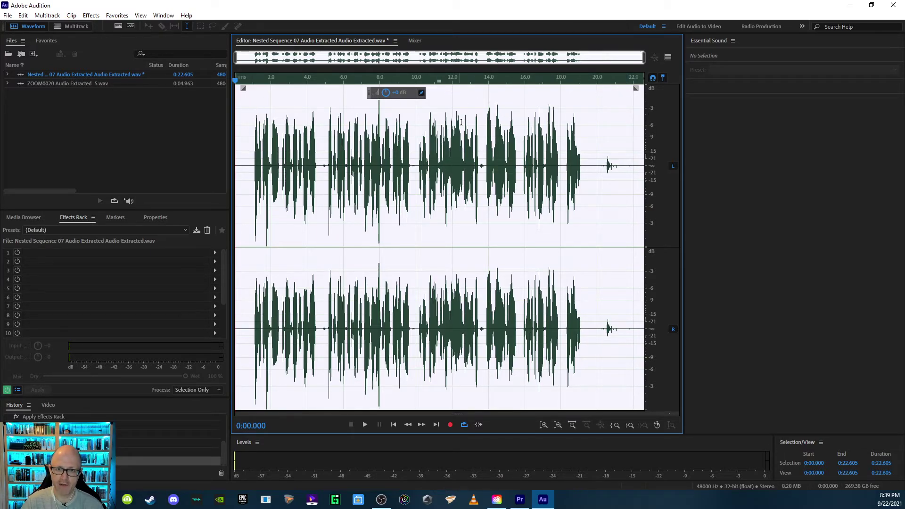
pyautogui.click(288, 183)
pyautogui.press('space')
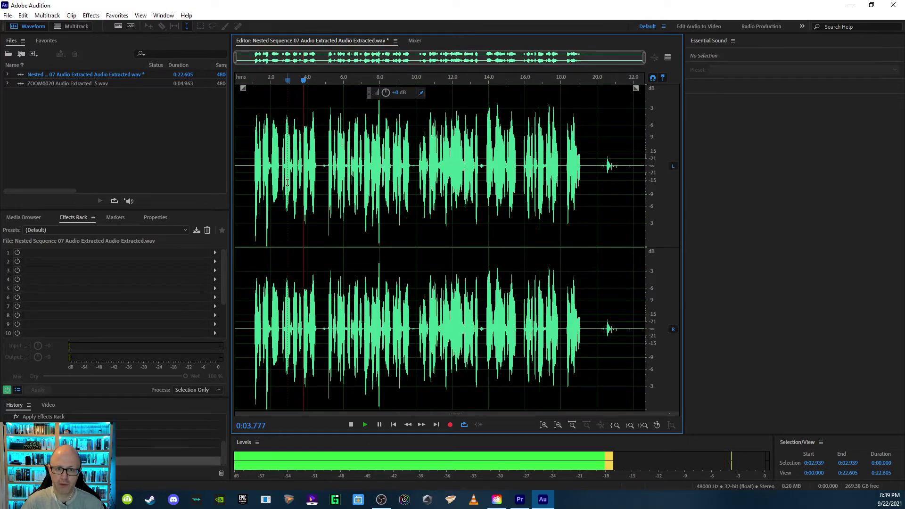
pyautogui.press('space')
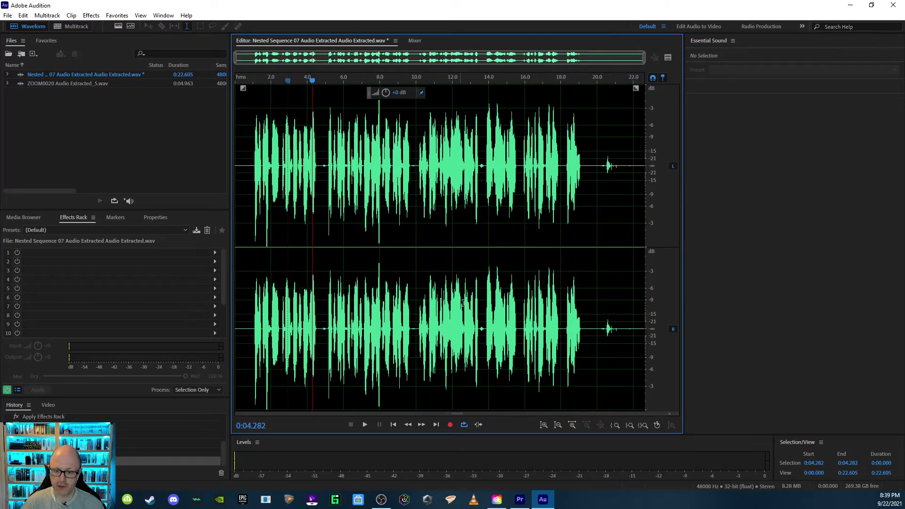
# Save the edited audio file and switch to Premiere Pro to check the updated clip on the timeline
pyautogui.hotkey('ctrl', 's')
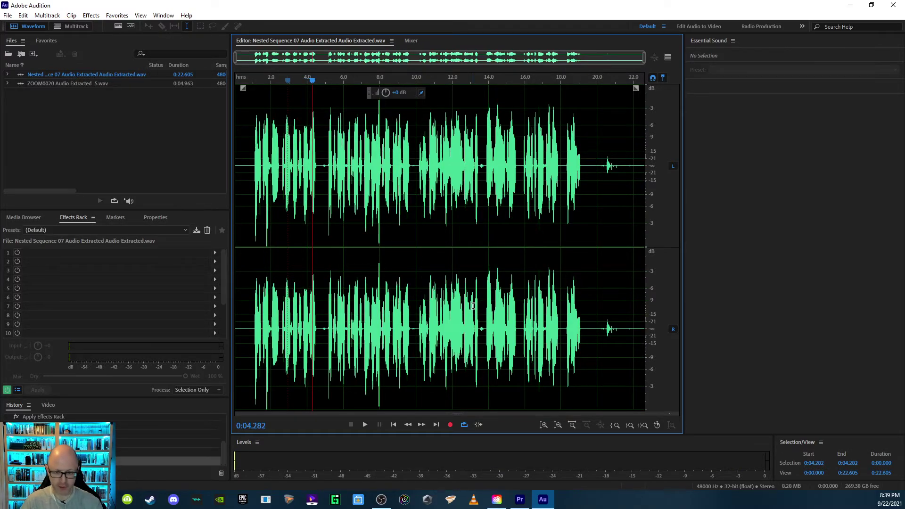
pyautogui.click(520, 499)
pyautogui.click(540, 500)
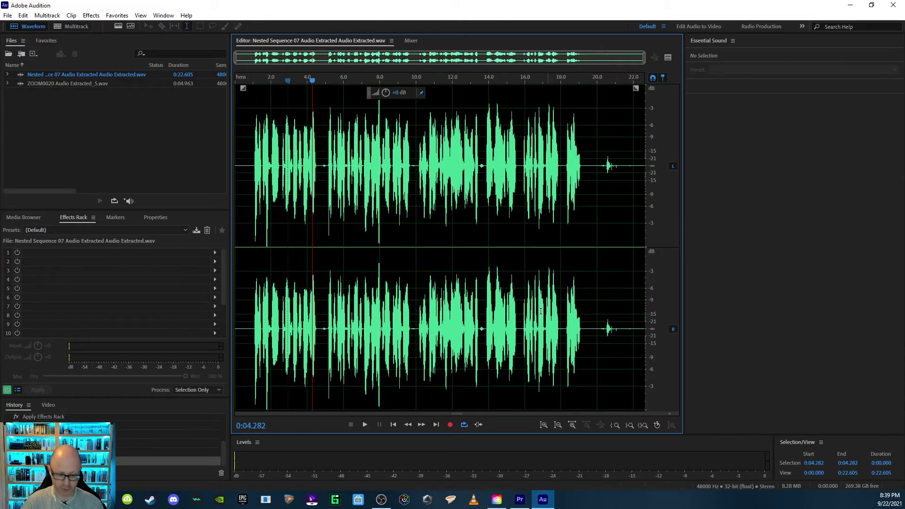
pyautogui.click(520, 499)
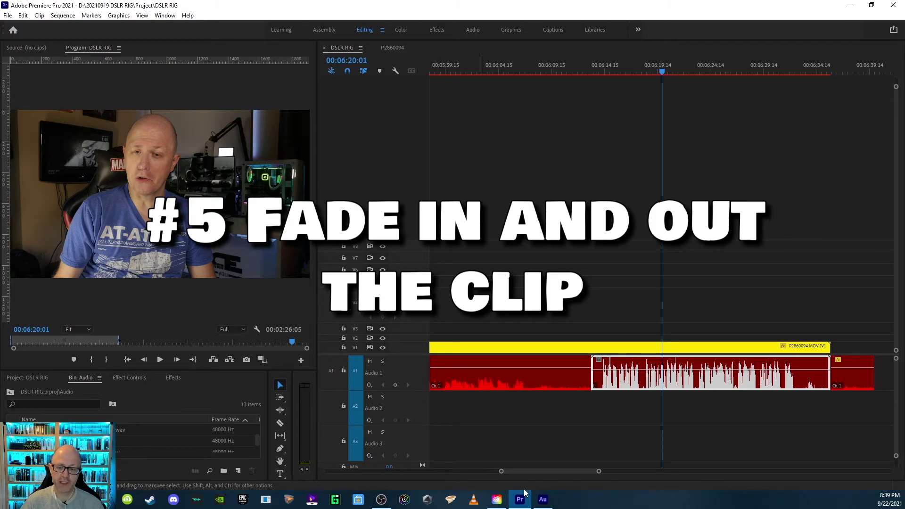
# Return to Audition and play the opening of the file and the tail from 20 s to check their silence
pyautogui.click(543, 499)
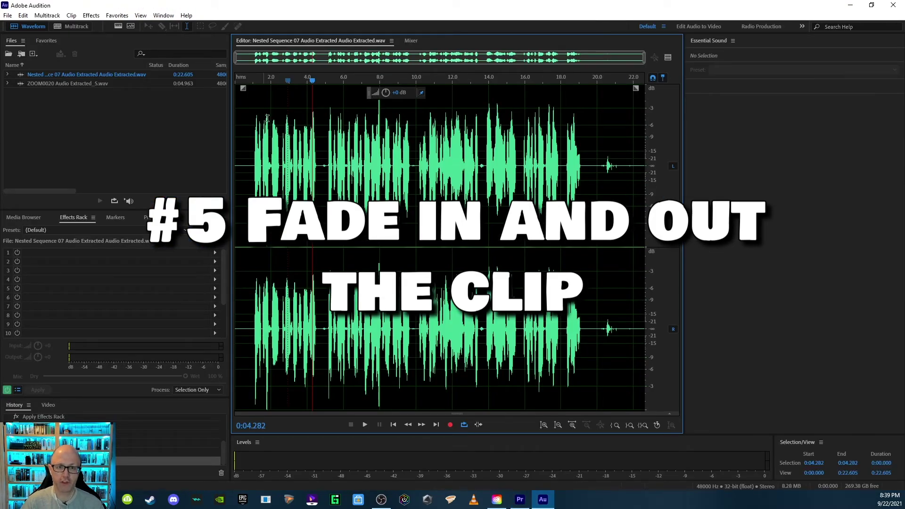
pyautogui.click(243, 153)
pyautogui.press('space')
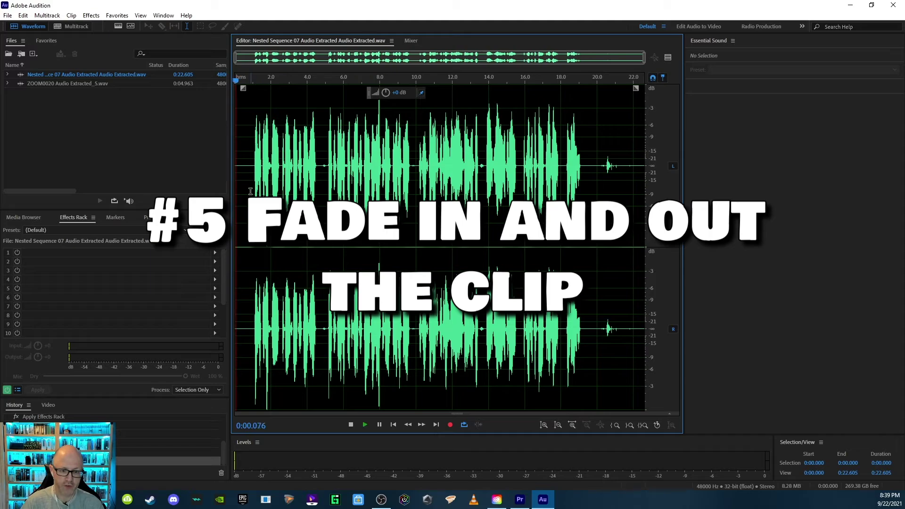
pyautogui.press('space')
pyautogui.click(598, 156)
pyautogui.press('space')
pyautogui.press('space')
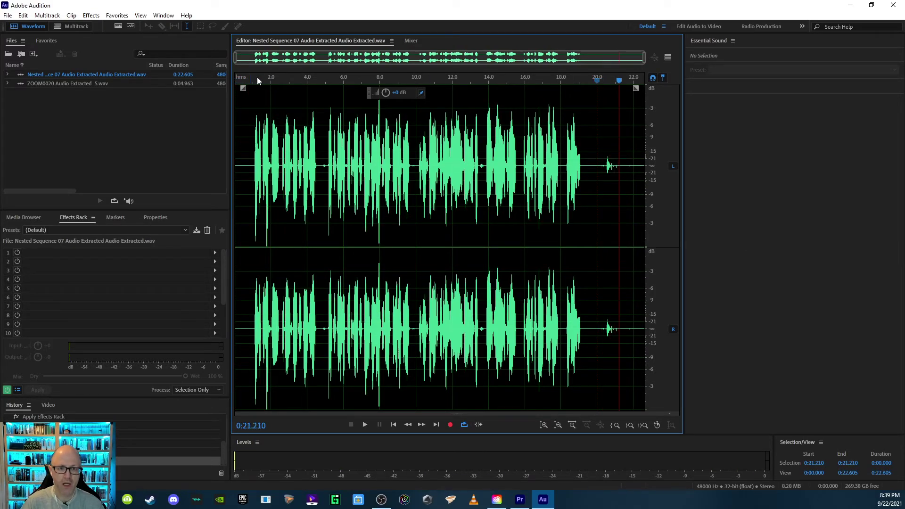
# Fade in the opening before the first word and fade out the tail after the last word
pyautogui.moveTo(243, 88); pyautogui.dragTo(261, 90)
pyautogui.moveTo(635, 88); pyautogui.dragTo(584, 101)
# Select the tail from 20 s to the end and lower its volume until the leftover noise is silent
pyautogui.moveTo(602, 162); pyautogui.dragTo(644, 165)
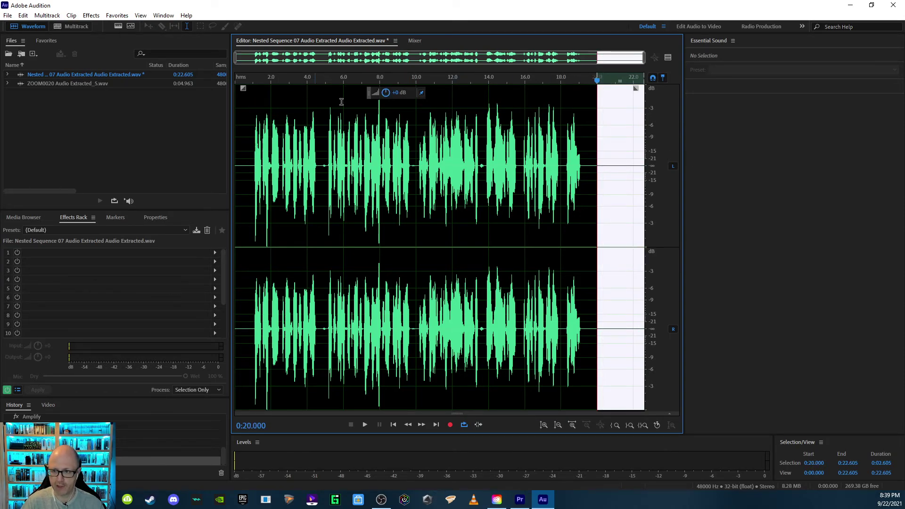
pyautogui.click(625, 113)
pyautogui.moveTo(635, 88)
pyautogui.mouseDown()
pyautogui.moveTo(573, 122)
pyautogui.moveTo(635, 88)
pyautogui.mouseUp()
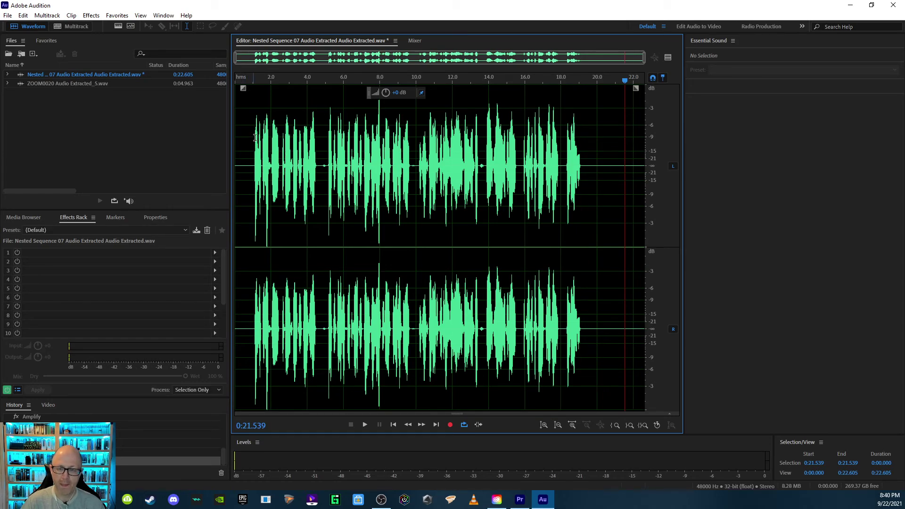